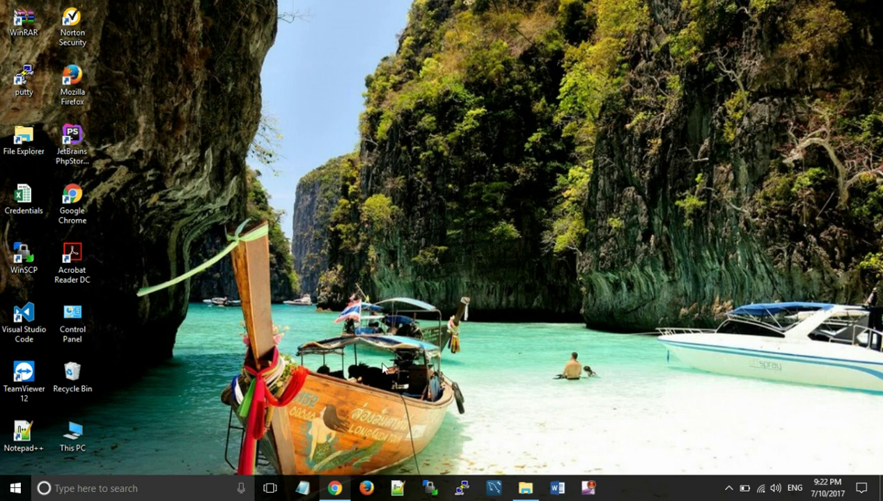
- Switch to Chrome and download WampServer 3.0.6 (64-bit) from the FileHorse page
{"action": "left_click", "coordinate": [335, 488]}
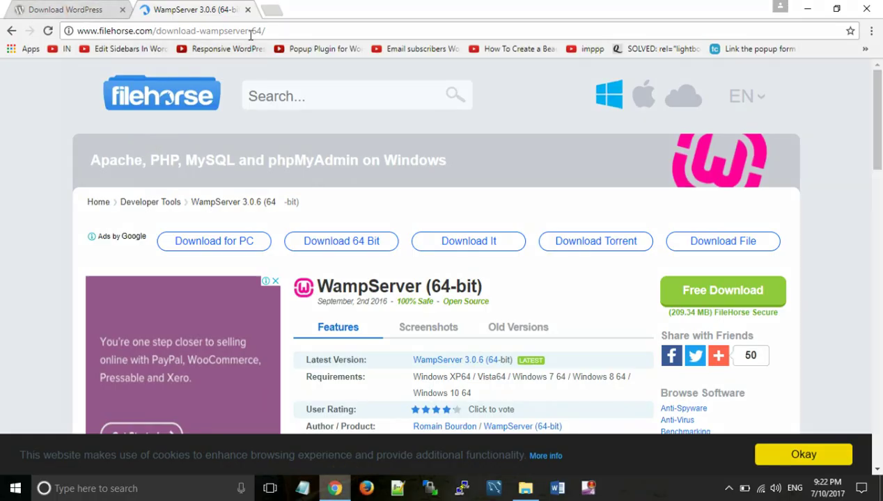
{"action": "left_click", "coordinate": [262, 33]}
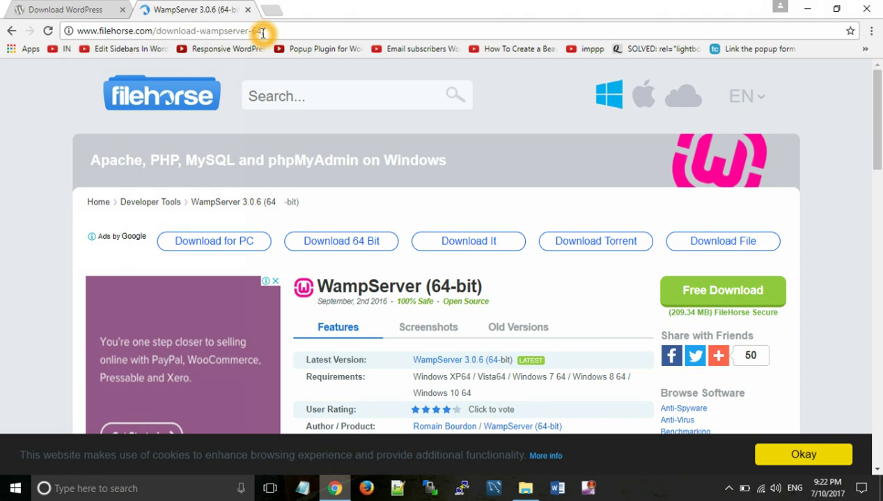
{"action": "left_click", "coordinate": [732, 292]}
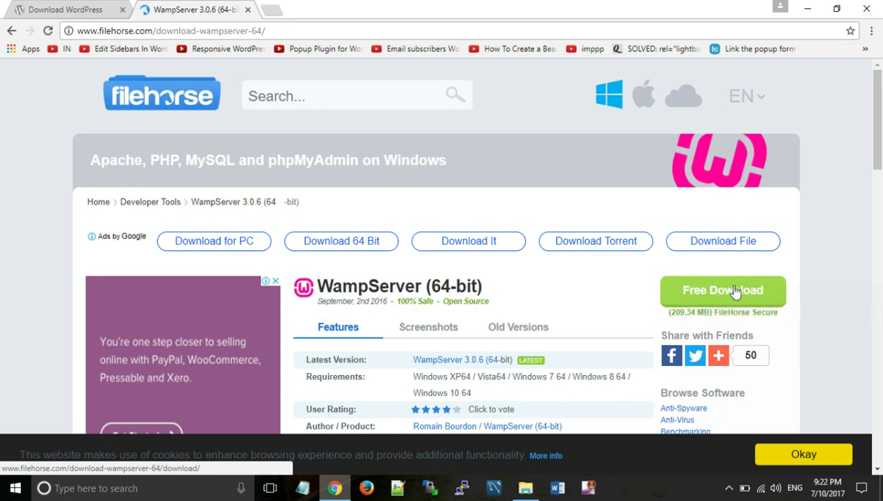
{"action": "left_click", "coordinate": [695, 291]}
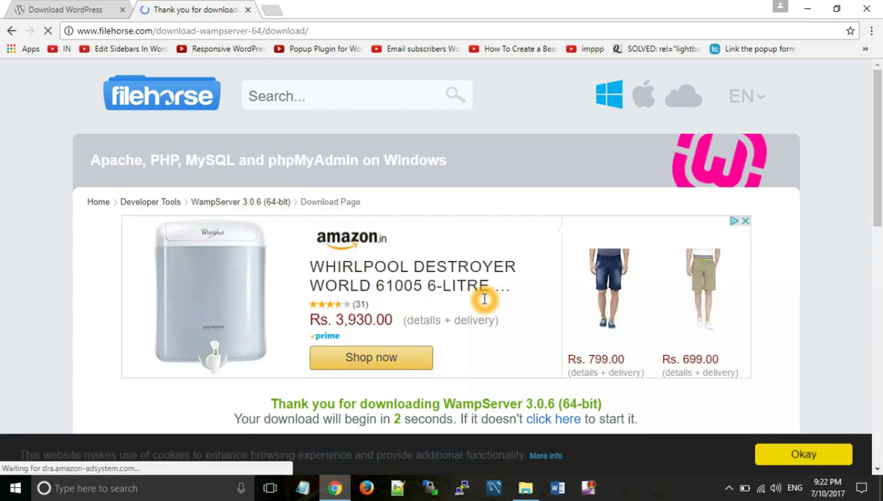
{"action": "scroll", "coordinate": [315, 374], "scroll_direction": "down", "scroll_amount": 4}
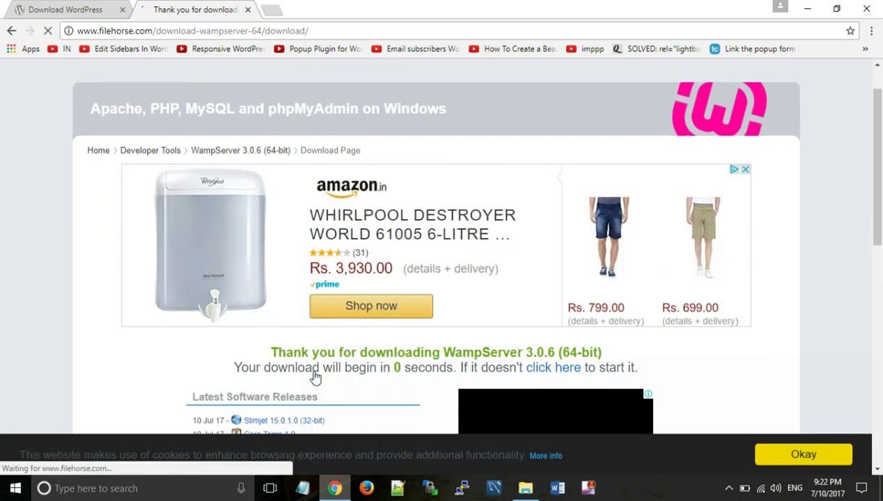
{"action": "scroll", "coordinate": [315, 374], "scroll_direction": "up", "scroll_amount": 3}
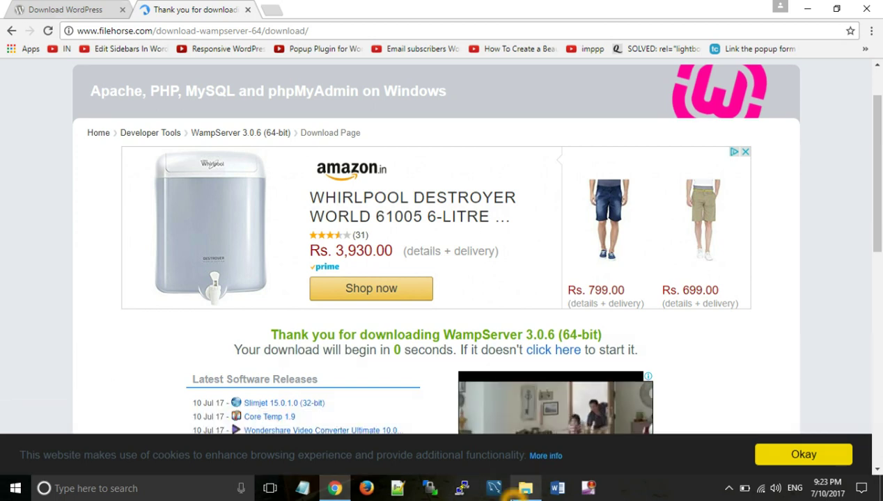
- Run the WampServer 3.0.6 installer from the Downloads folder in File Explorer, with English as the setup language
{"action": "left_click", "coordinate": [528, 490]}
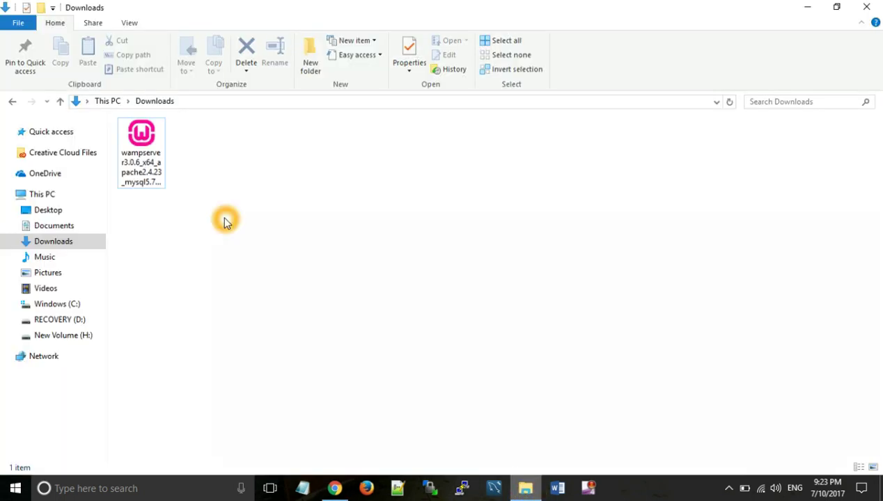
{"action": "left_click", "coordinate": [140, 155]}
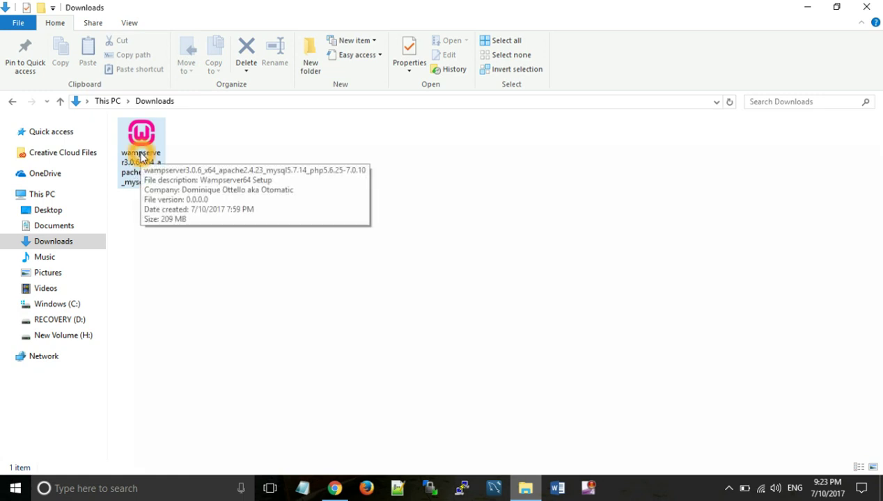
{"action": "double_click", "coordinate": [139, 155]}
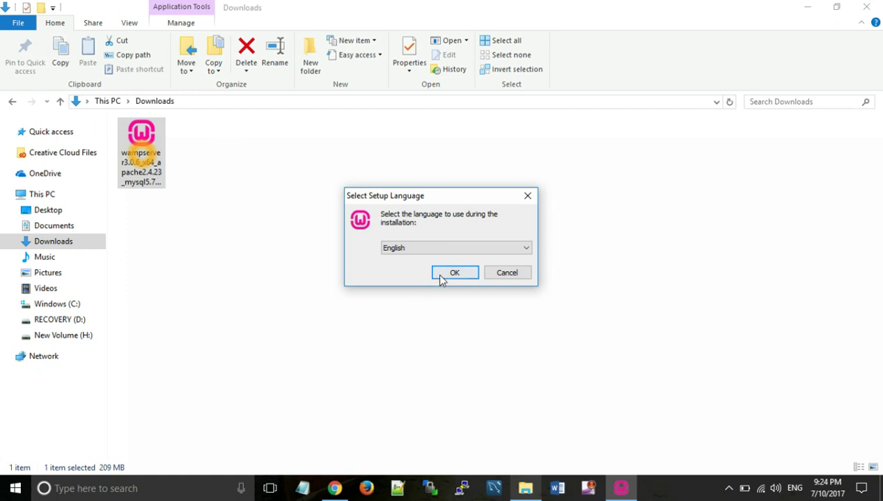
{"action": "left_click", "coordinate": [458, 249]}
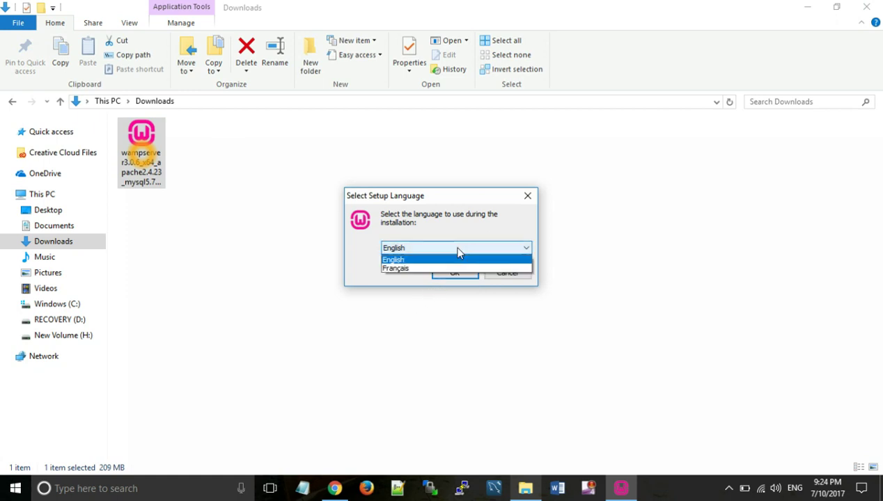
{"action": "left_click", "coordinate": [458, 252]}
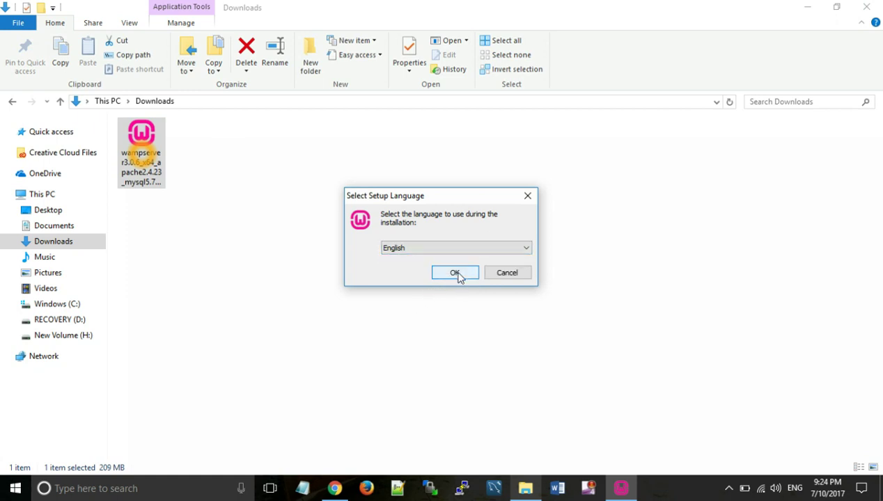
{"action": "left_click", "coordinate": [459, 276]}
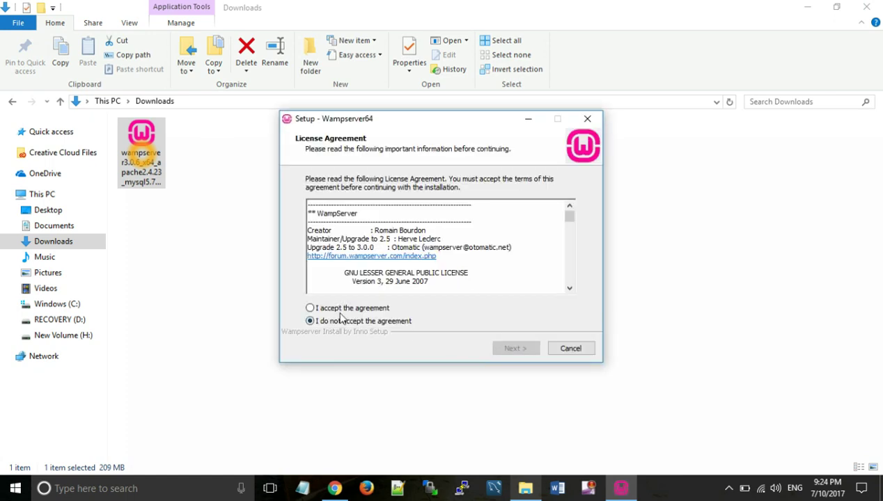
- Accept the license agreement and install Wampserver64 into c:\wamp64 with the Start menu folder Wampserver64
{"action": "left_click", "coordinate": [341, 309]}
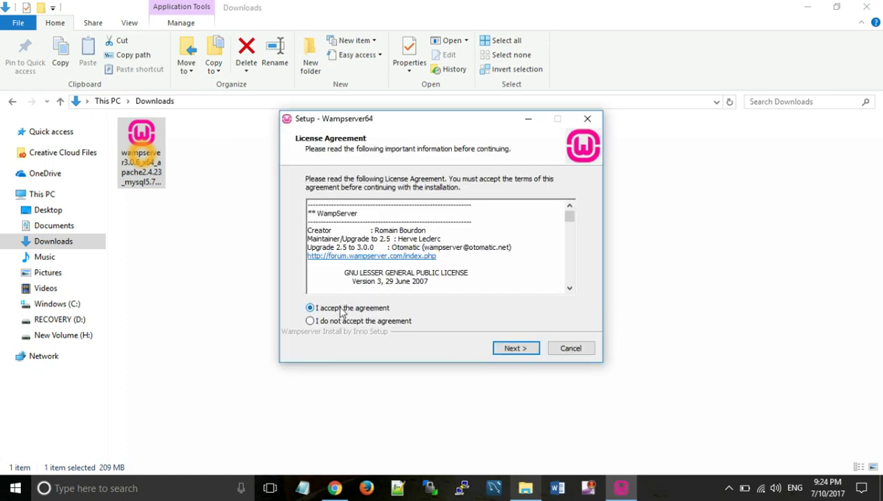
{"action": "left_click", "coordinate": [510, 351]}
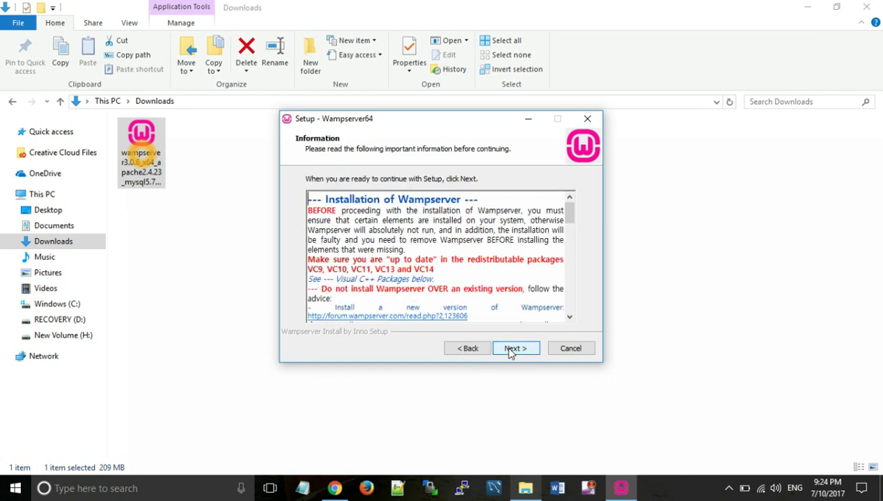
{"action": "left_click", "coordinate": [516, 348]}
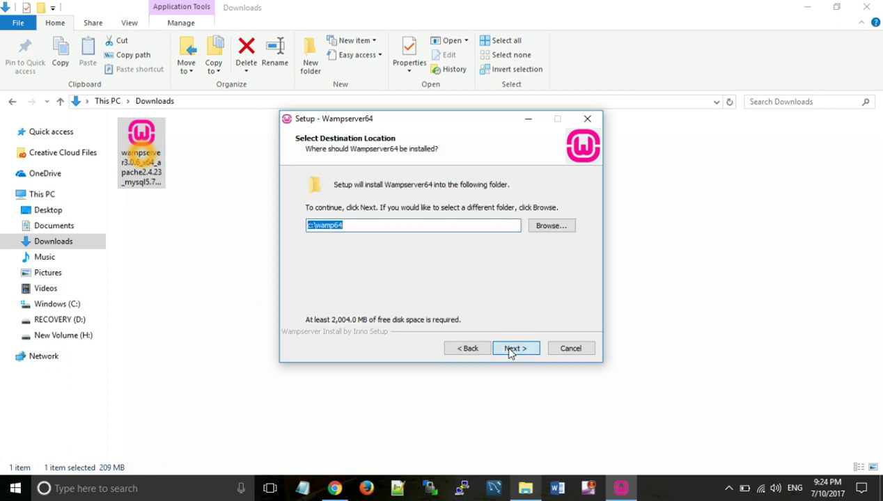
{"action": "left_click", "coordinate": [510, 349]}
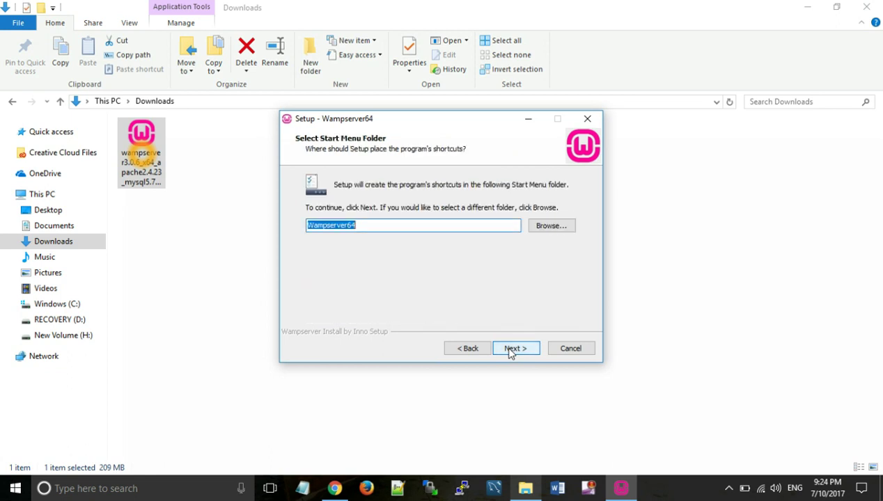
{"action": "left_click", "coordinate": [511, 350]}
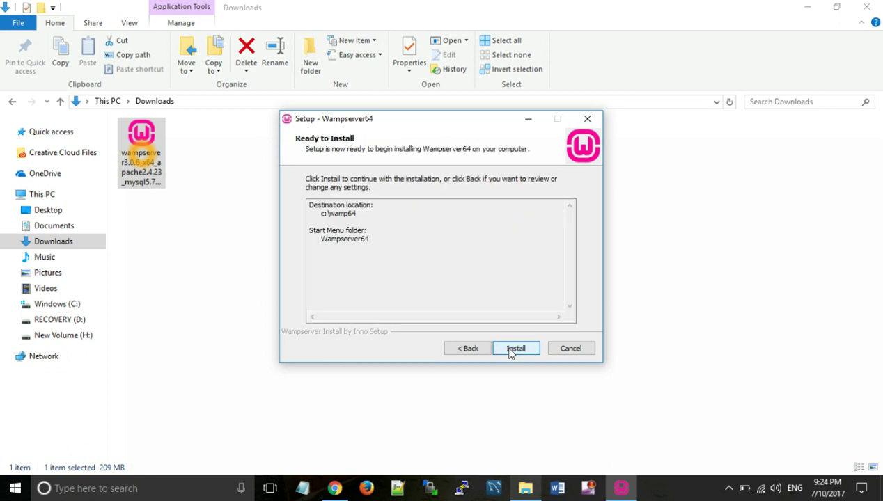
{"action": "left_click", "coordinate": [509, 347]}
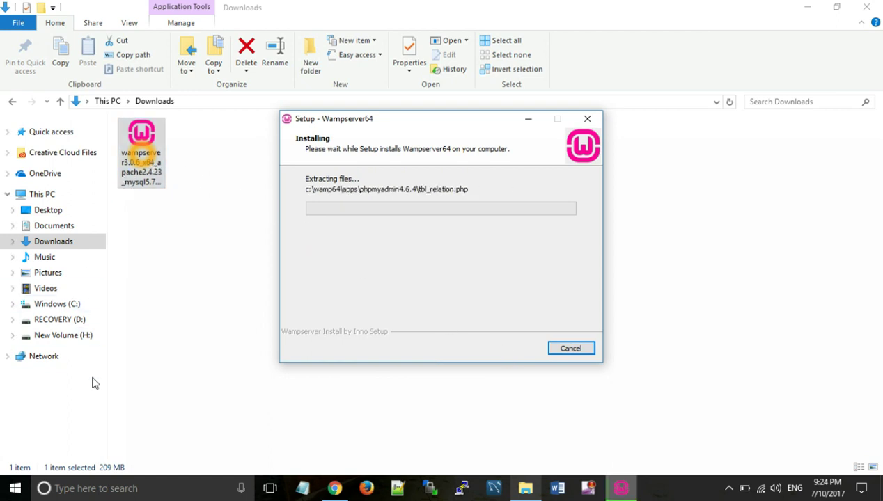
{"action": "left_click", "coordinate": [101, 471]}
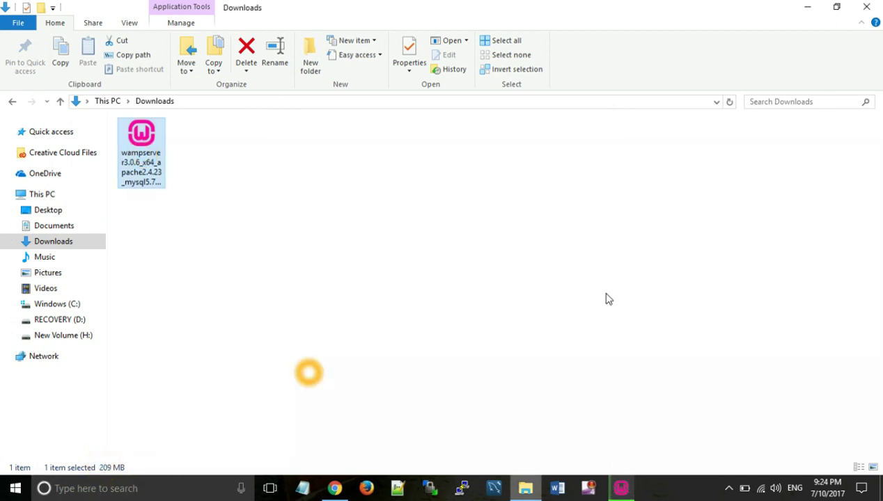
{"action": "left_click", "coordinate": [625, 490]}
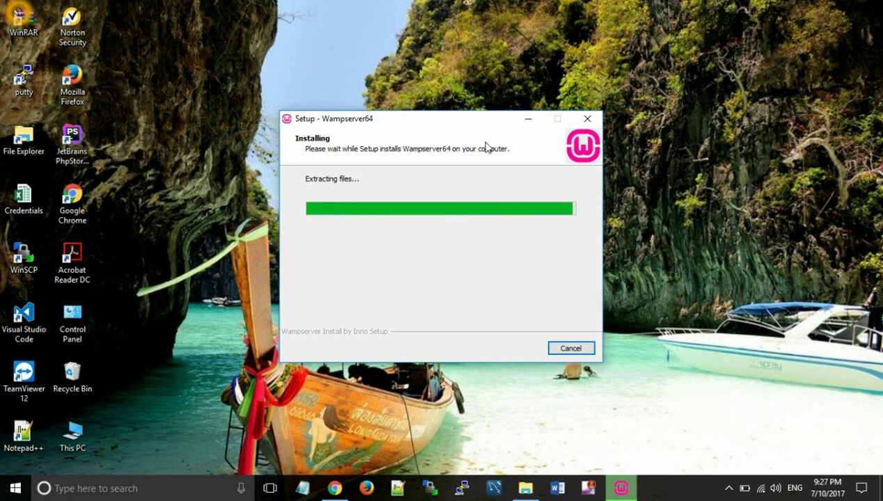
{"action": "right_click", "coordinate": [684, 266]}
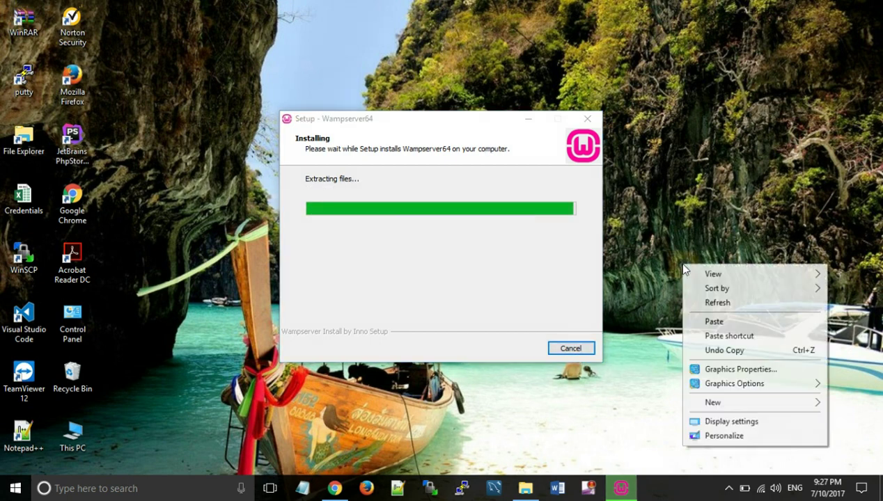
{"action": "left_click", "coordinate": [718, 303]}
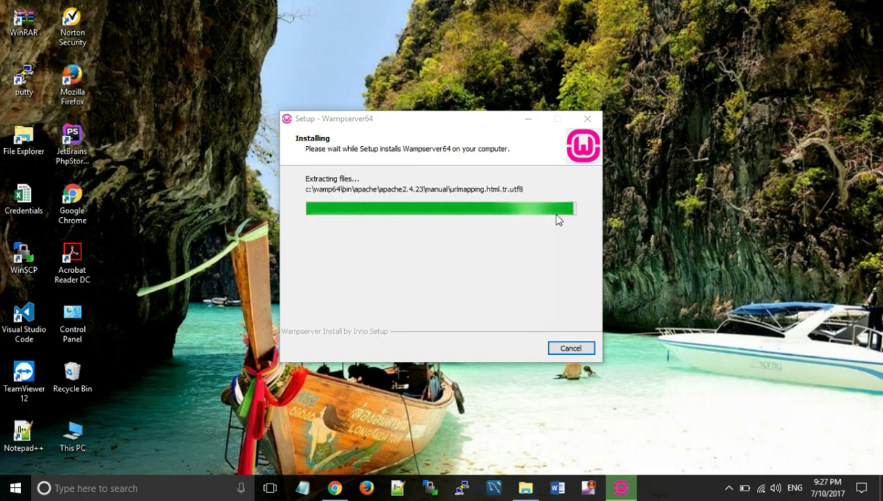
{"action": "left_click", "coordinate": [556, 218]}
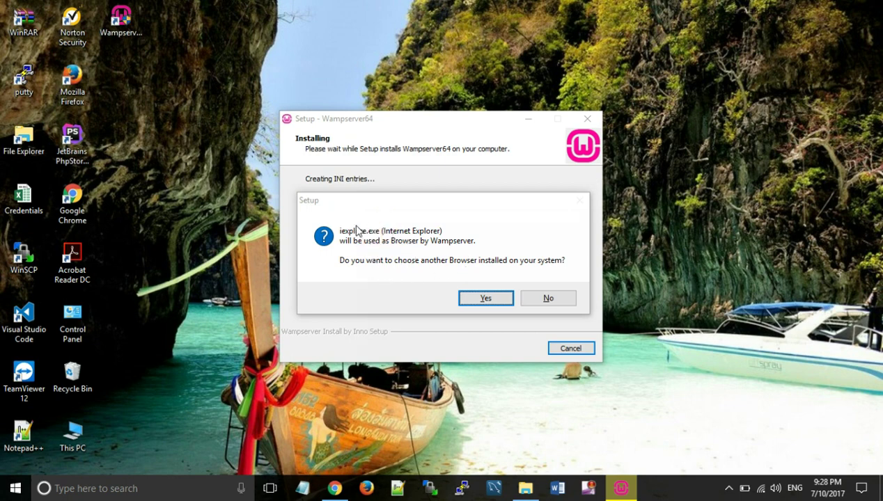
- Keep Internet Explorer as Wampserver's browser and Notepad as its text editor
{"action": "left_click", "coordinate": [384, 230]}
{"action": "left_click", "coordinate": [384, 230]}
{"action": "left_click", "coordinate": [535, 265]}
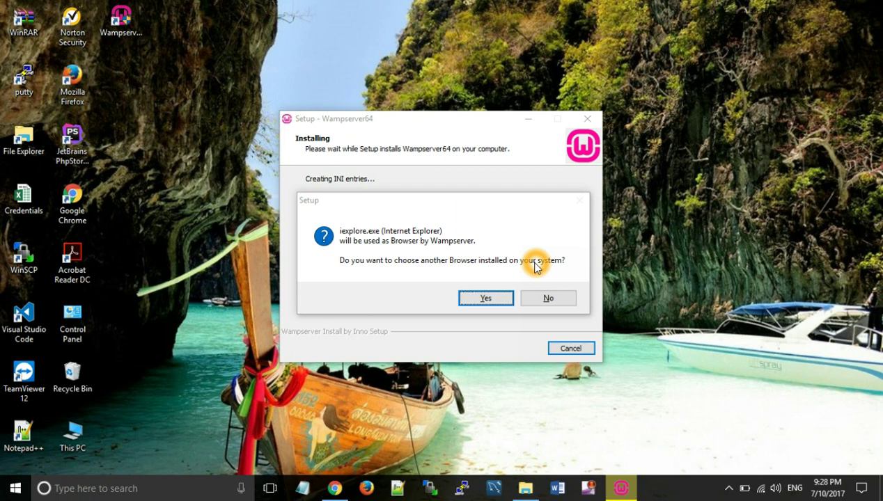
{"action": "left_click", "coordinate": [535, 265]}
{"action": "left_click", "coordinate": [536, 299]}
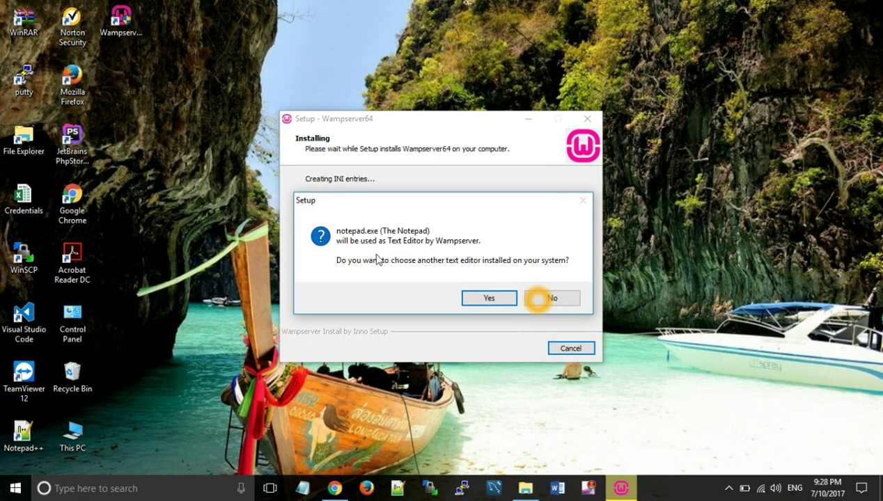
{"action": "left_click", "coordinate": [553, 299]}
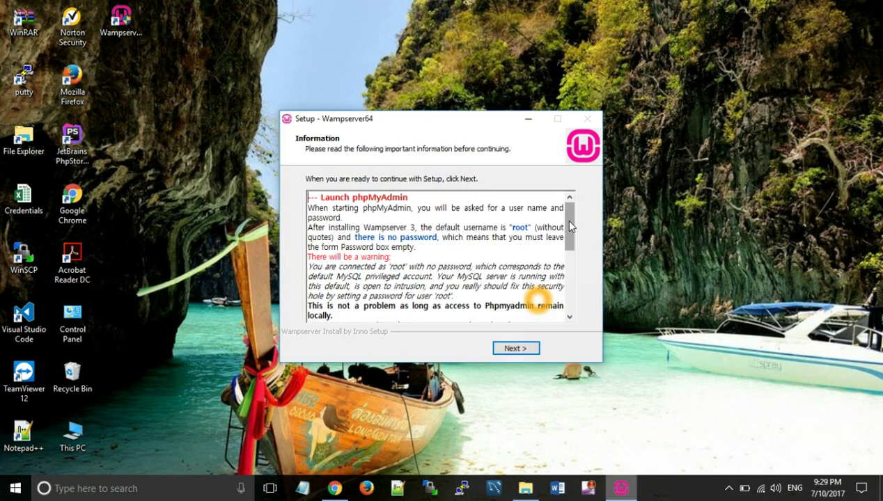
- Review the phpMyAdmin login information and finish the Wampserver64 setup wizard
{"action": "left_click_drag", "start_coordinate": [569, 224], "coordinate": [587, 205]}
{"action": "left_click", "coordinate": [516, 348]}
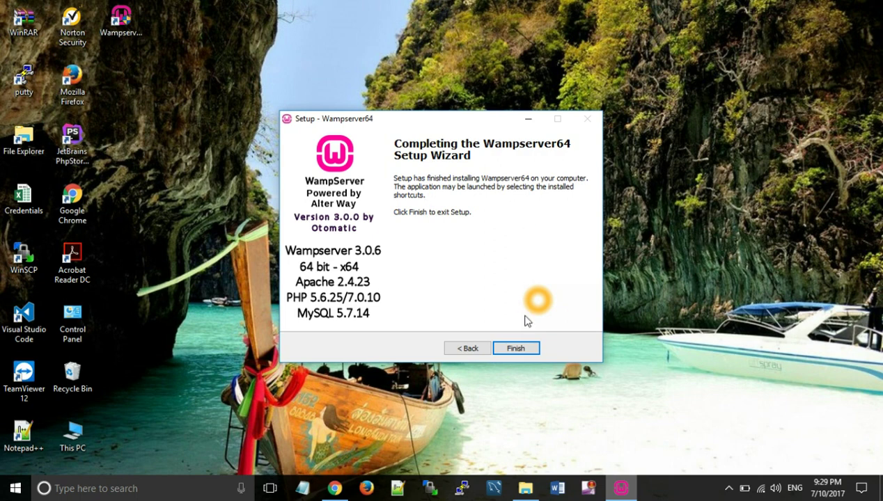
{"action": "left_click", "coordinate": [516, 348]}
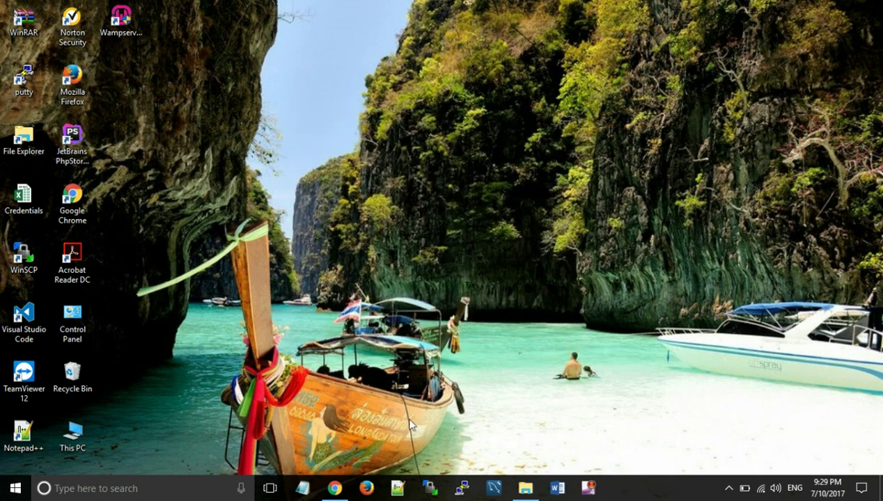
- Switch to Chrome and download the WordPress 4.8 .zip from wordpress.org
{"action": "left_click", "coordinate": [335, 492]}
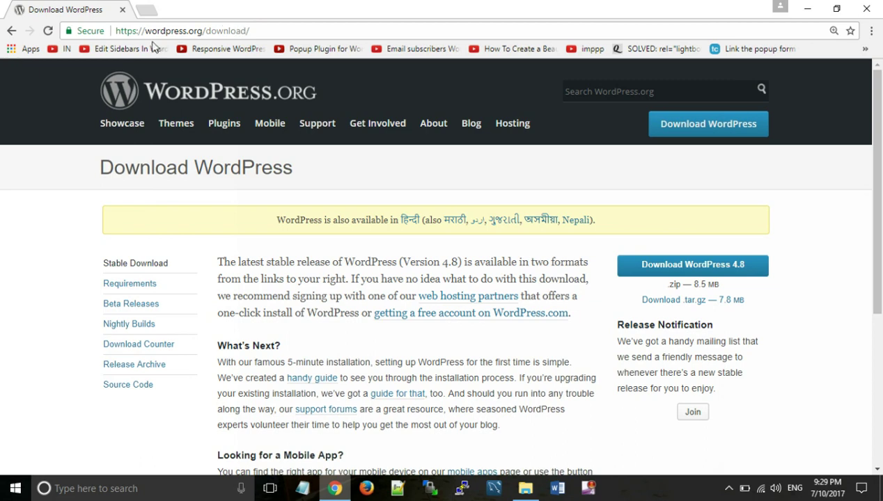
{"action": "left_click", "coordinate": [676, 271]}
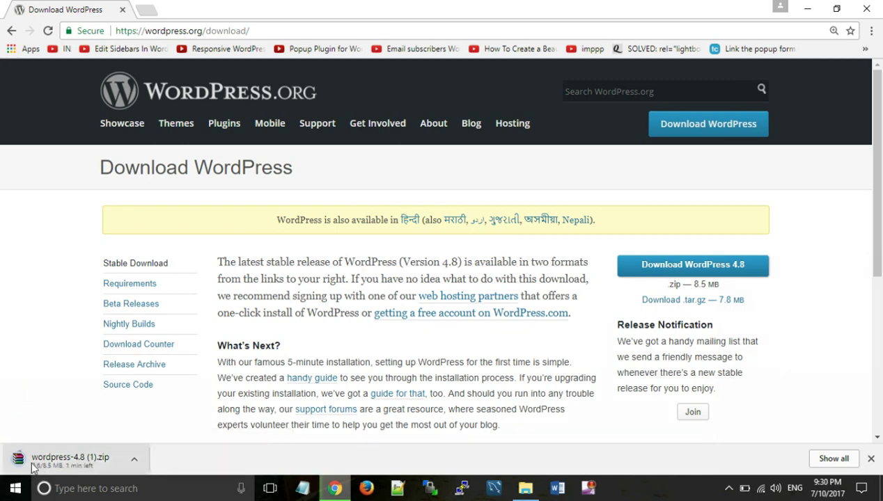
{"action": "left_click", "coordinate": [158, 392]}
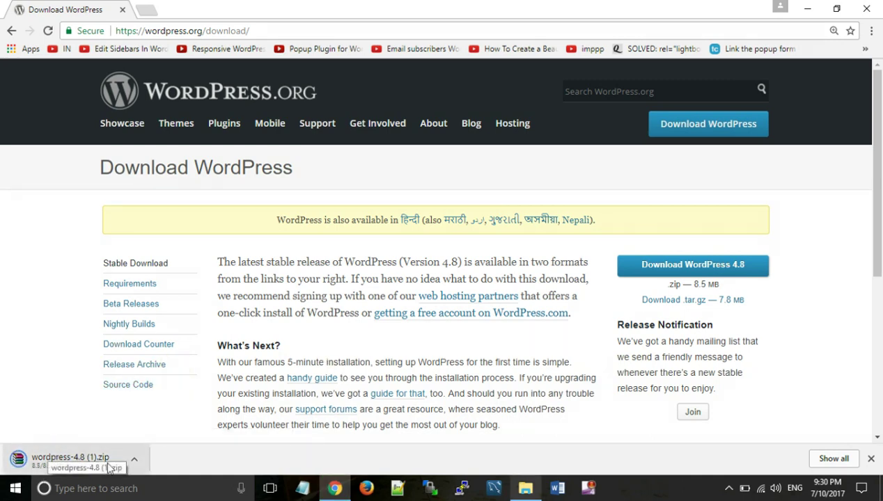
- Extract the wordpress-4.8 archive in the Downloads folder into a wordpress-4.8 folder
{"action": "left_click", "coordinate": [154, 382]}
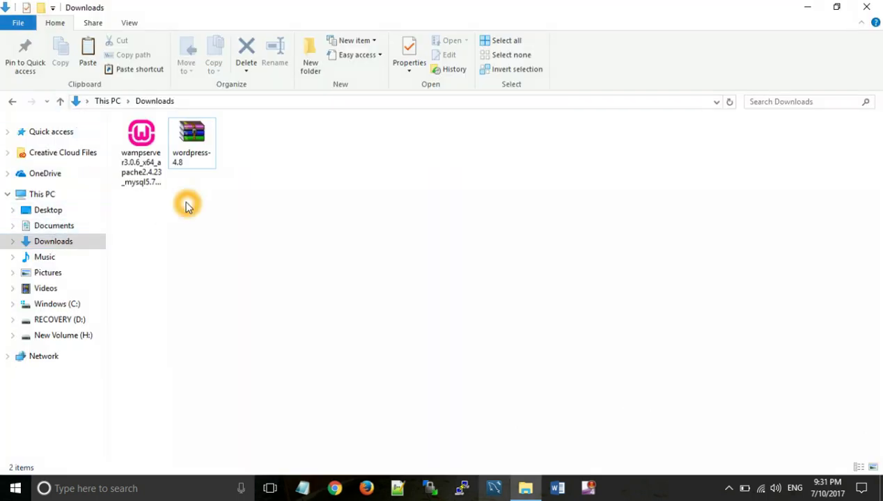
{"action": "left_click", "coordinate": [193, 134]}
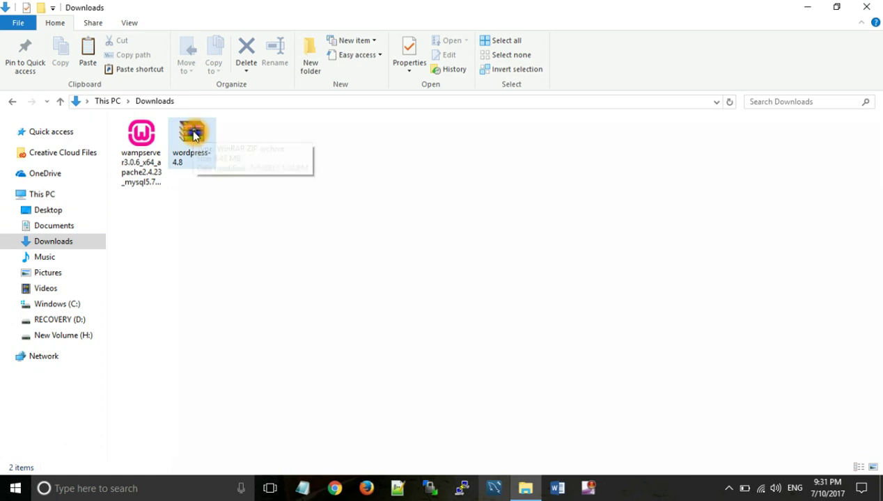
{"action": "right_click", "coordinate": [193, 133]}
{"action": "left_click", "coordinate": [271, 230]}
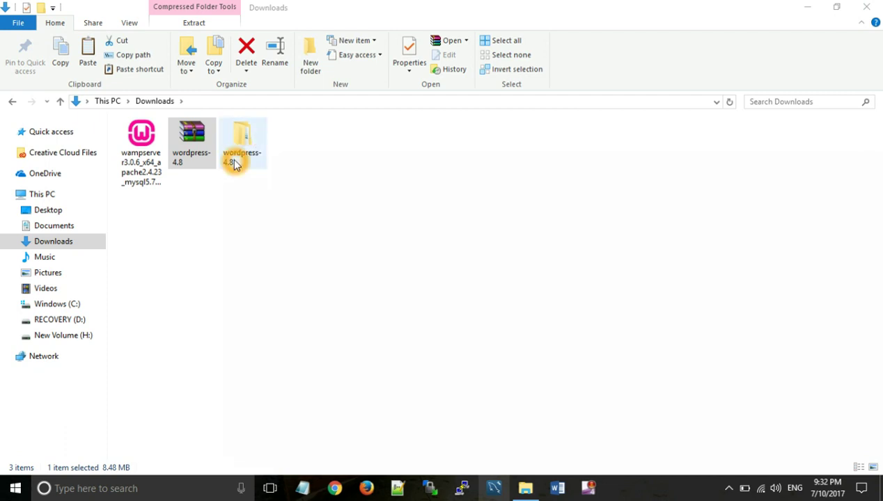
- Open the extracted wordpress-4.8 folder and view the contents of its wordpress subfolder
{"action": "double_click", "coordinate": [234, 163]}
{"action": "left_click", "coordinate": [166, 145]}
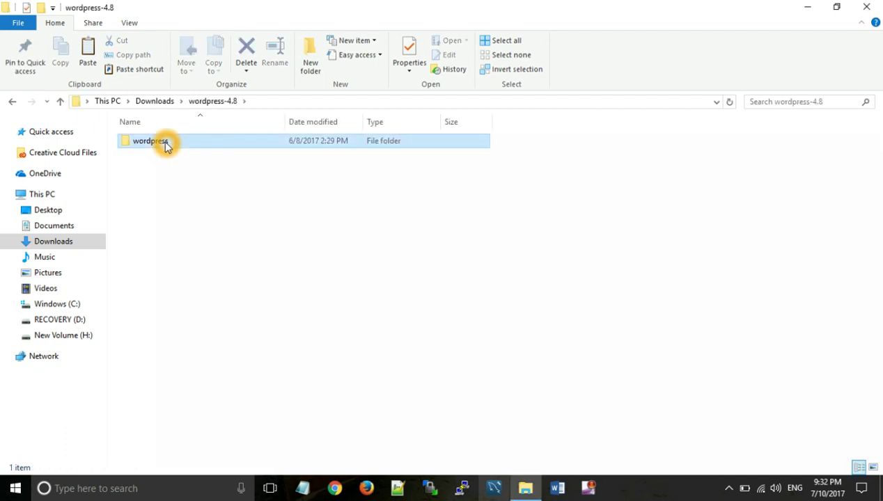
{"action": "double_click", "coordinate": [166, 145]}
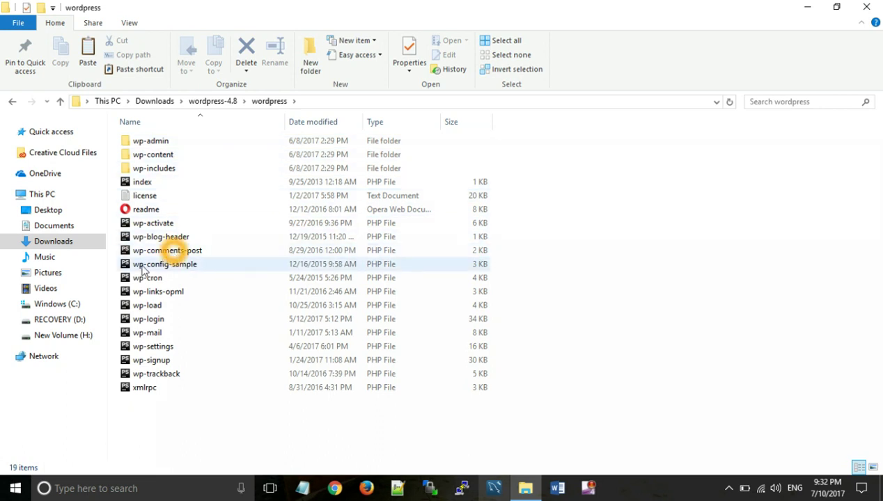
- Go to the www folder inside wamp64 on the Windows (C:) drive
{"action": "left_click", "coordinate": [79, 303]}
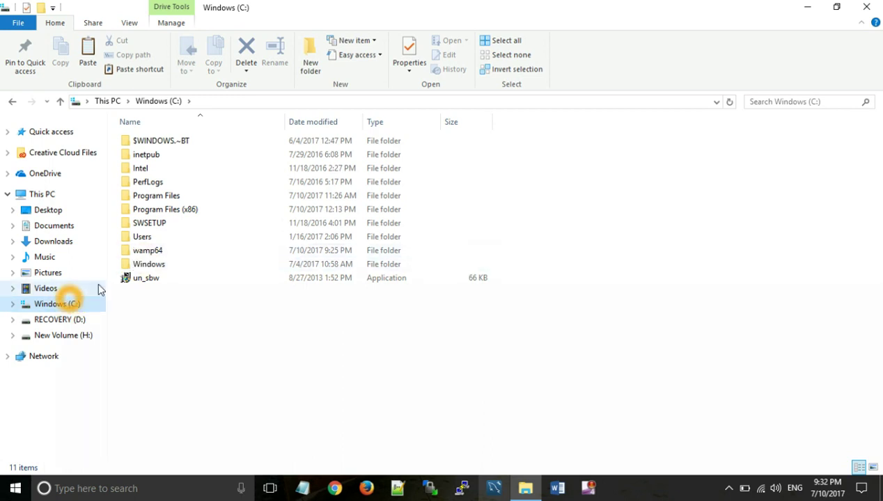
{"action": "left_click", "coordinate": [165, 265]}
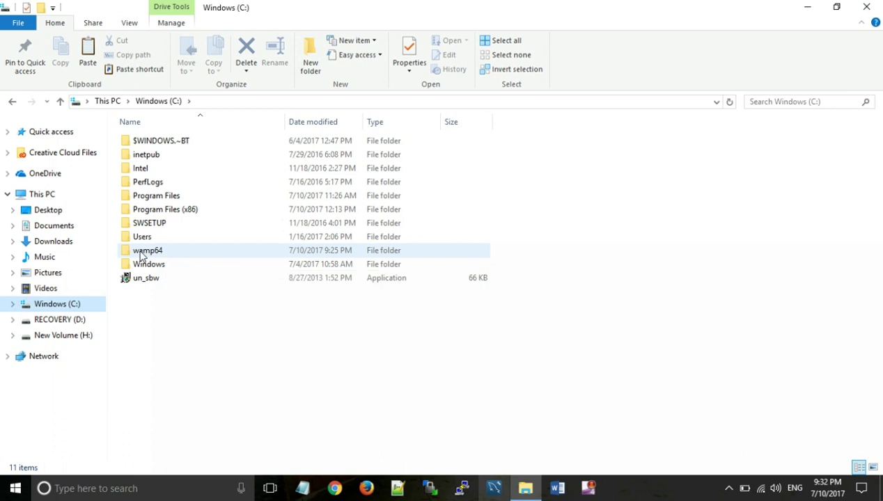
{"action": "left_click", "coordinate": [159, 252]}
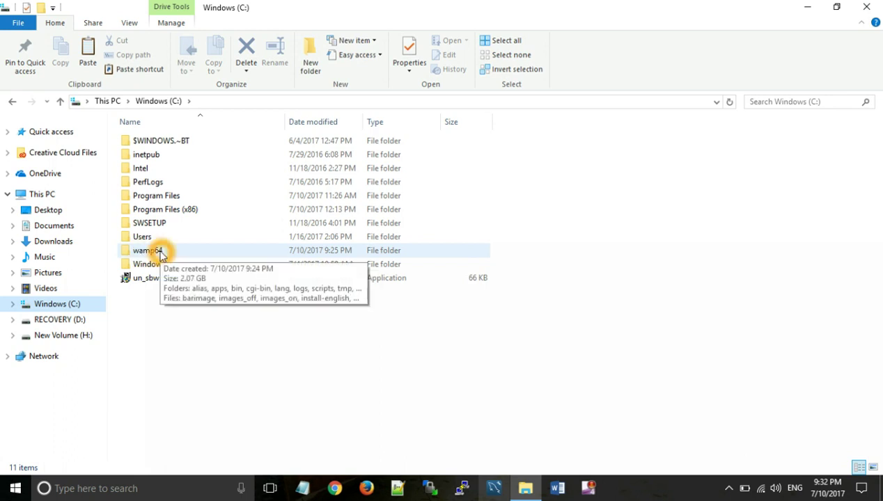
{"action": "double_click", "coordinate": [159, 253]}
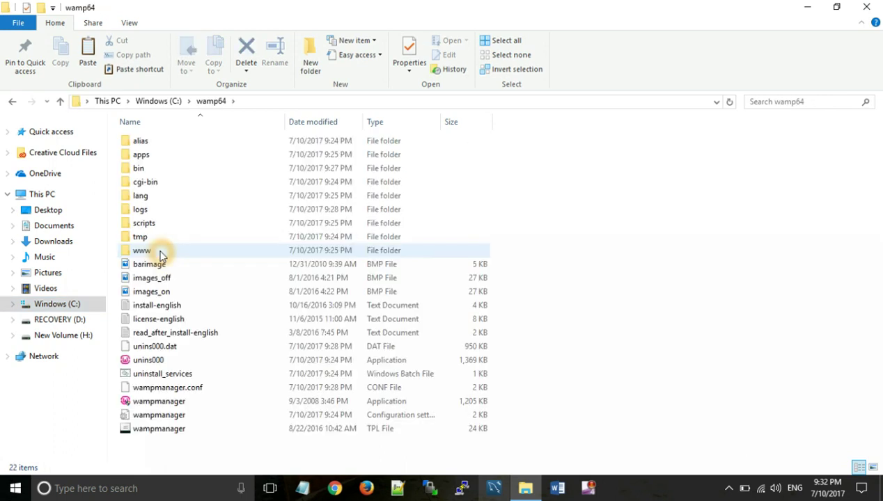
{"action": "left_click", "coordinate": [137, 253]}
{"action": "double_click", "coordinate": [137, 255]}
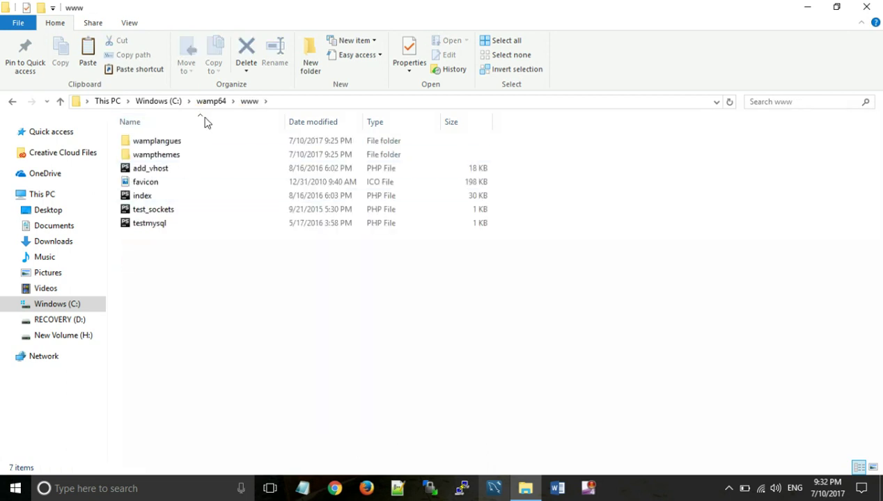
- Create a new folder named sample.com in the www directory
{"action": "left_click", "coordinate": [311, 53]}
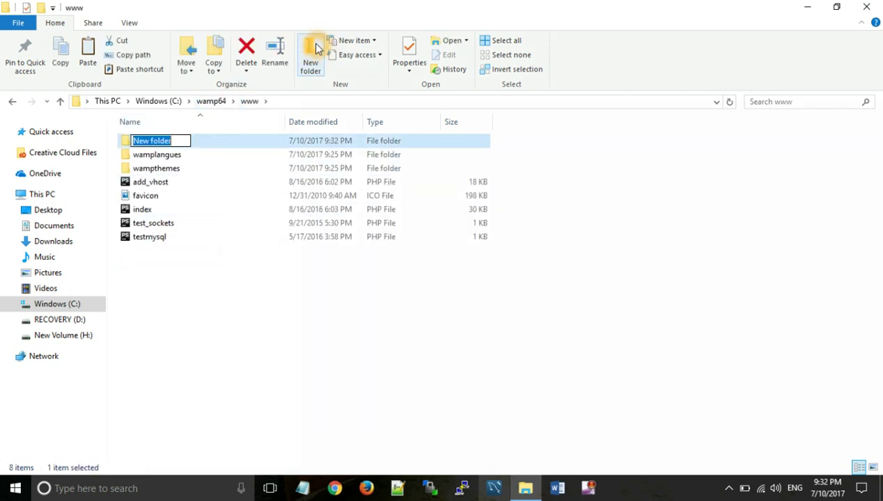
{"action": "type", "text": "sa"}
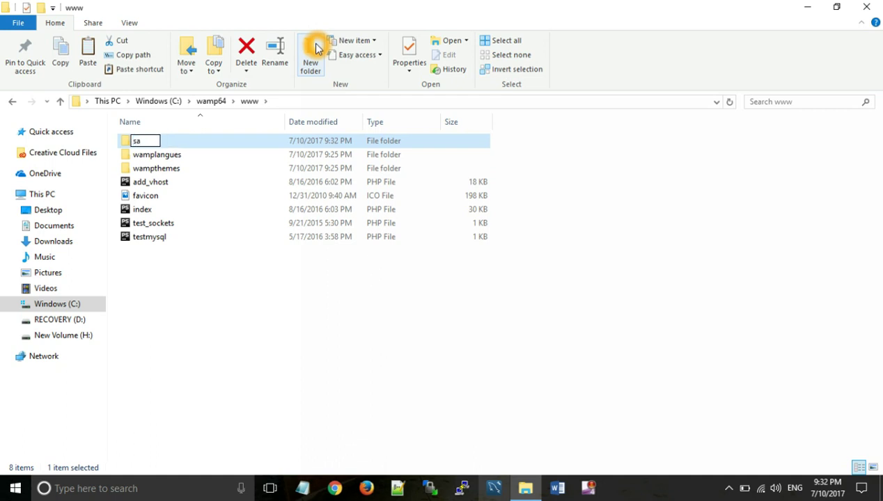
{"action": "type", "text": "mple.co"}
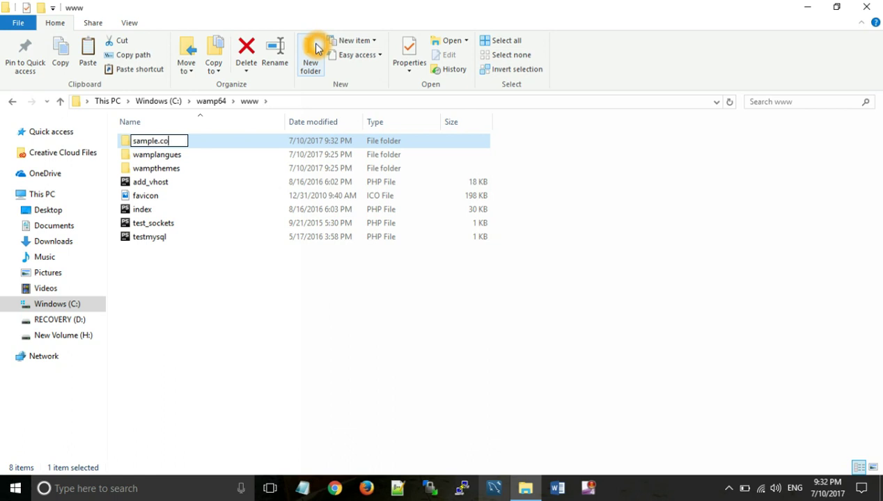
{"action": "type", "text": "m"}
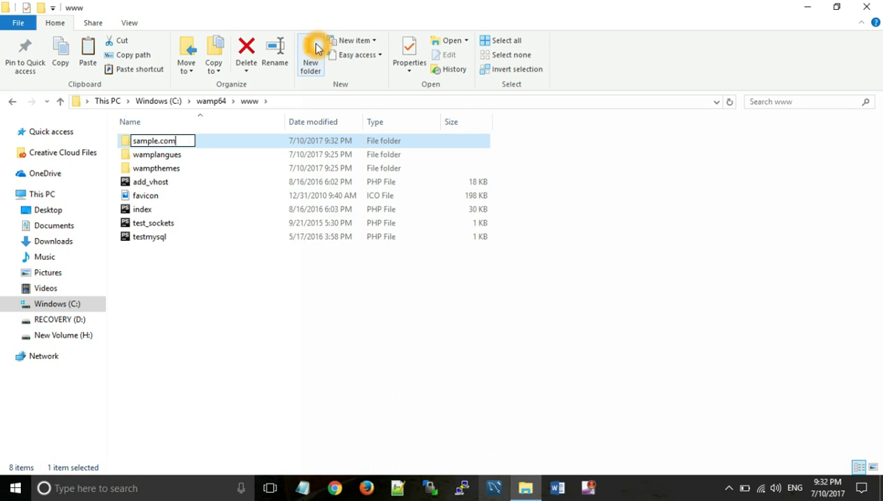
{"action": "left_click", "coordinate": [232, 143]}
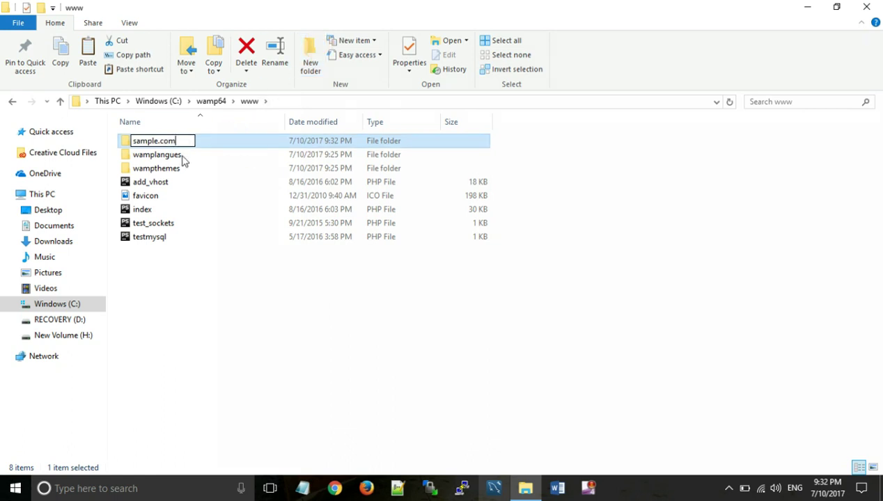
- Copy all WordPress files and folders from the extracted Downloads\wordpress-4.8\wordpress folder
{"action": "left_click", "coordinate": [63, 245]}
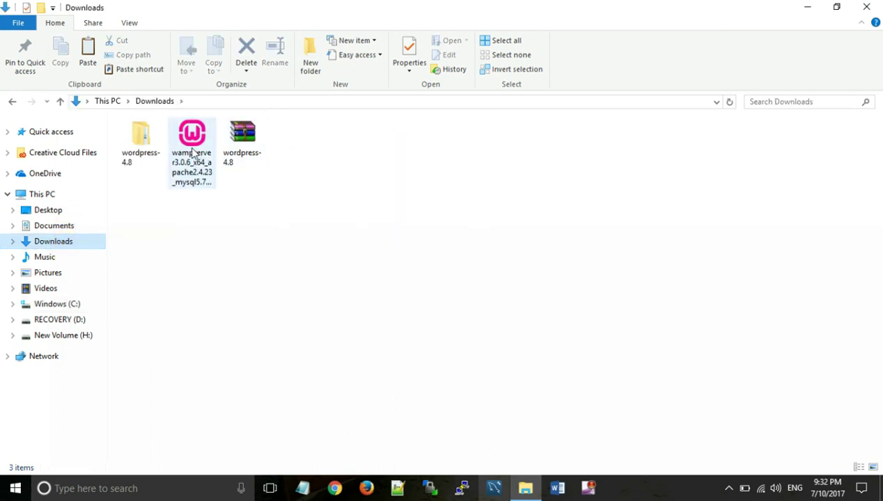
{"action": "double_click", "coordinate": [144, 144]}
{"action": "double_click", "coordinate": [144, 144]}
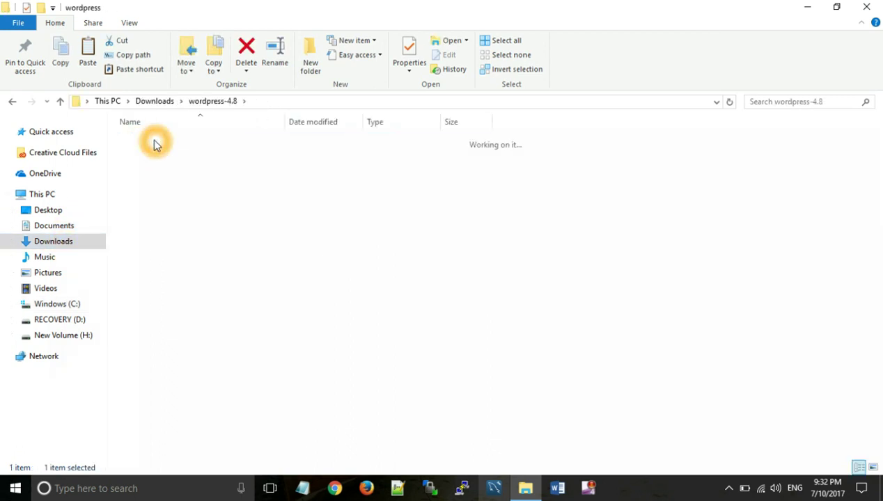
{"action": "left_click", "coordinate": [179, 252]}
{"action": "key", "text": "ctrl+a"}
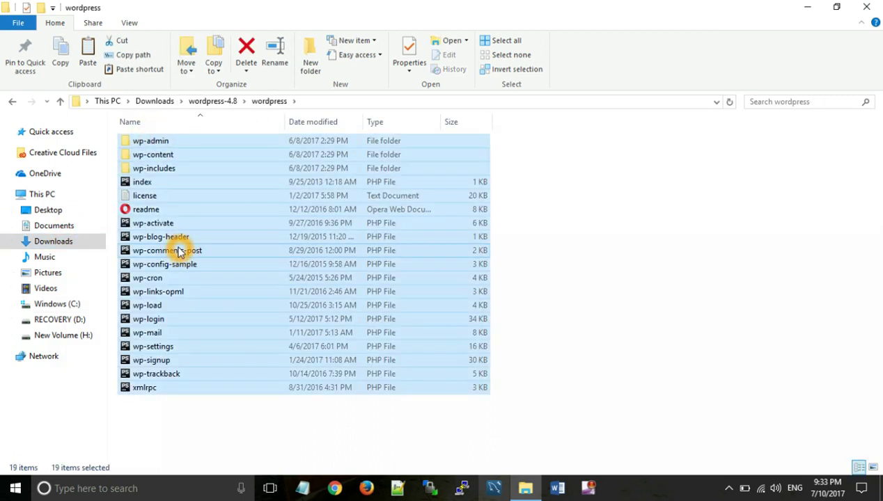
{"action": "right_click", "coordinate": [179, 252]}
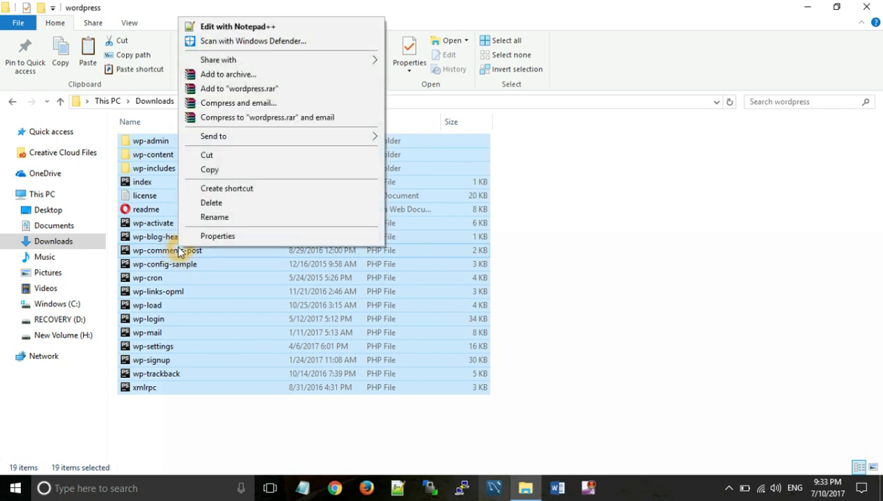
{"action": "left_click", "coordinate": [266, 179]}
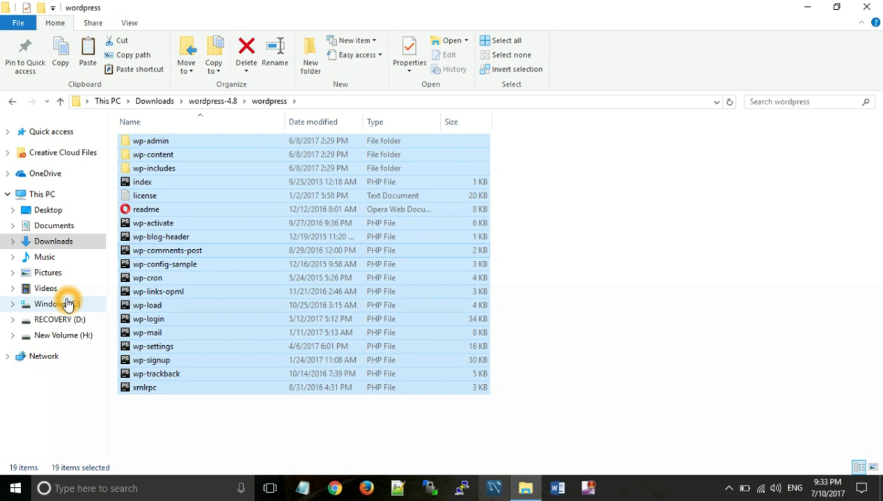
- Paste the copied WordPress files into C:\wamp64\www\sample.com
{"action": "left_click", "coordinate": [67, 304]}
{"action": "double_click", "coordinate": [156, 251]}
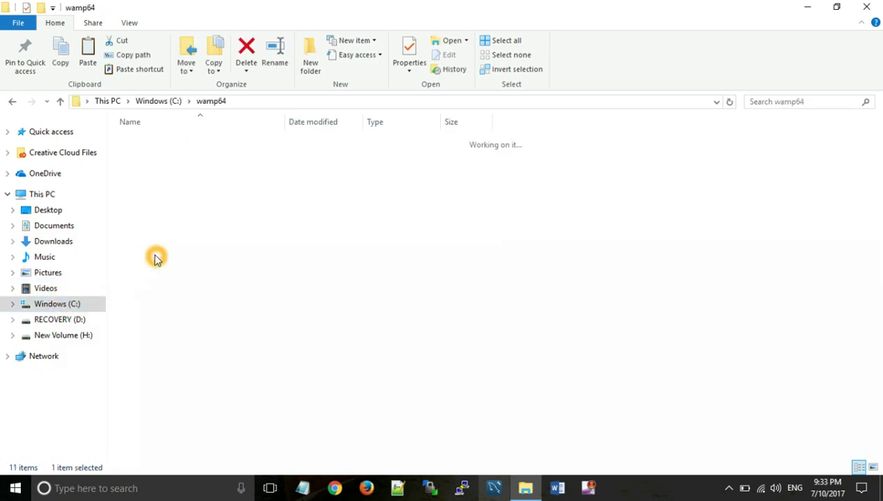
{"action": "double_click", "coordinate": [144, 250]}
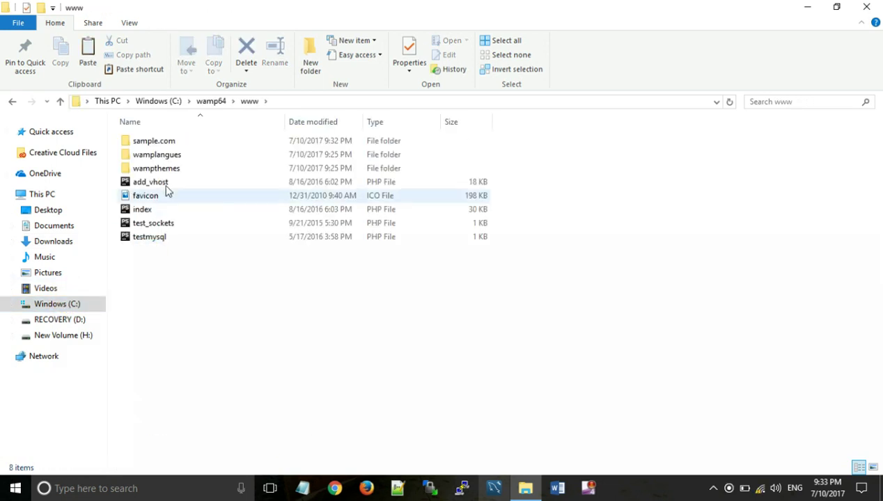
{"action": "double_click", "coordinate": [171, 142]}
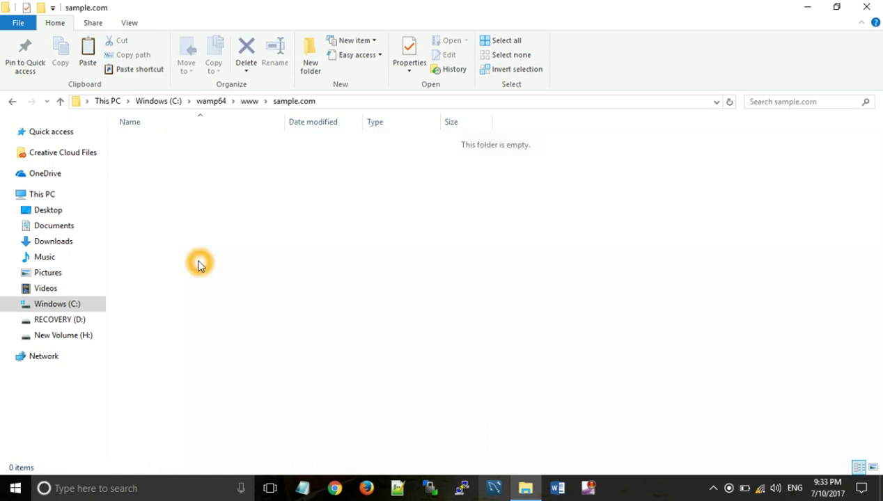
{"action": "right_click", "coordinate": [198, 264]}
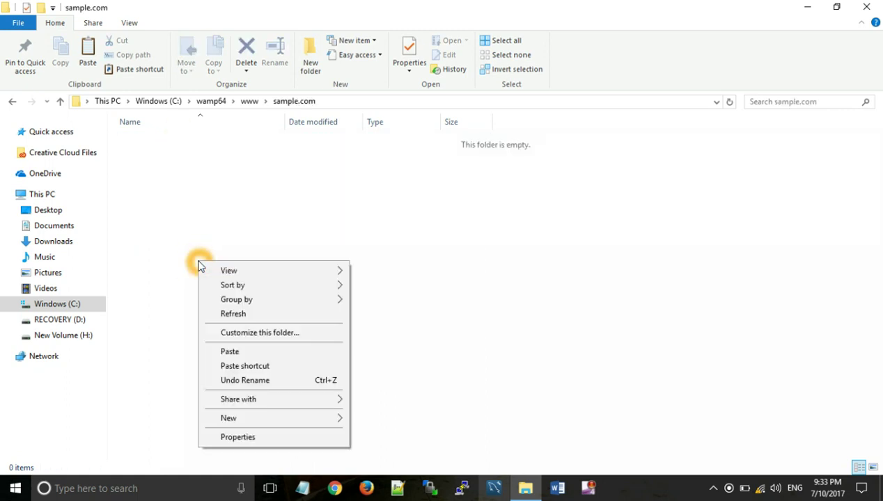
{"action": "left_click", "coordinate": [250, 350]}
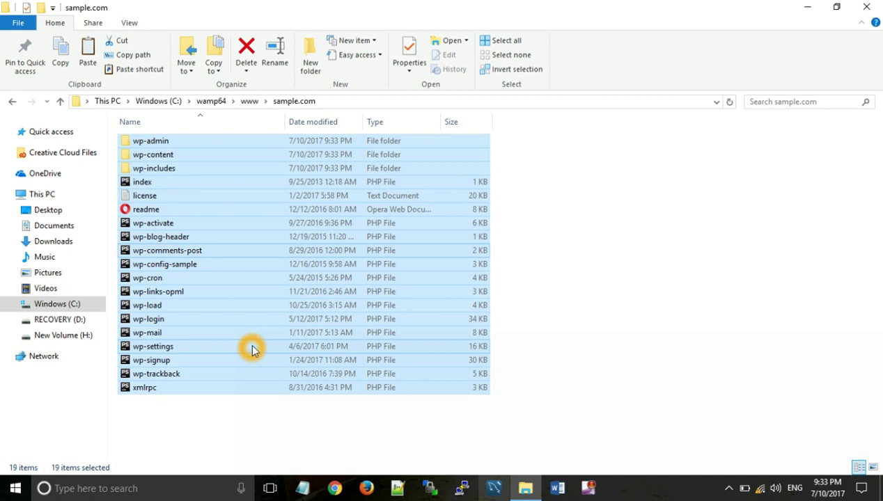
- Minimize File Explorer, launch Wampserver from the desktop and check its status among the hidden notification icons
{"action": "left_click", "coordinate": [806, 8]}
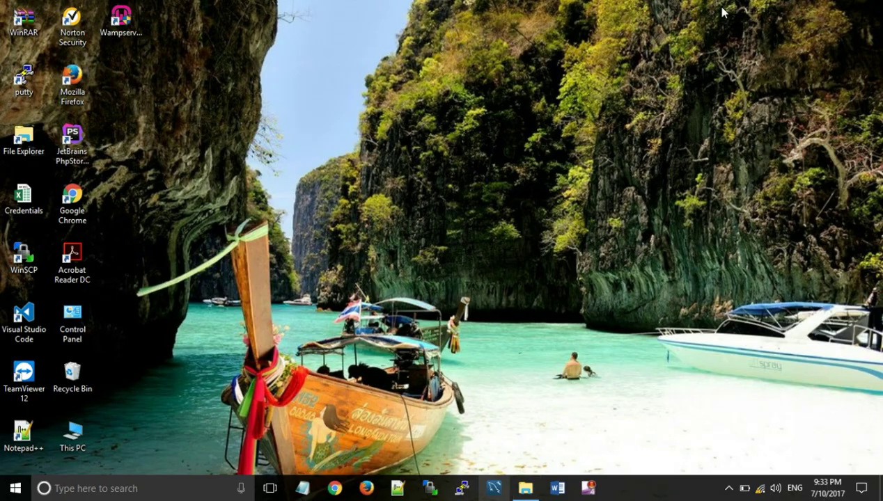
{"action": "double_click", "coordinate": [121, 21]}
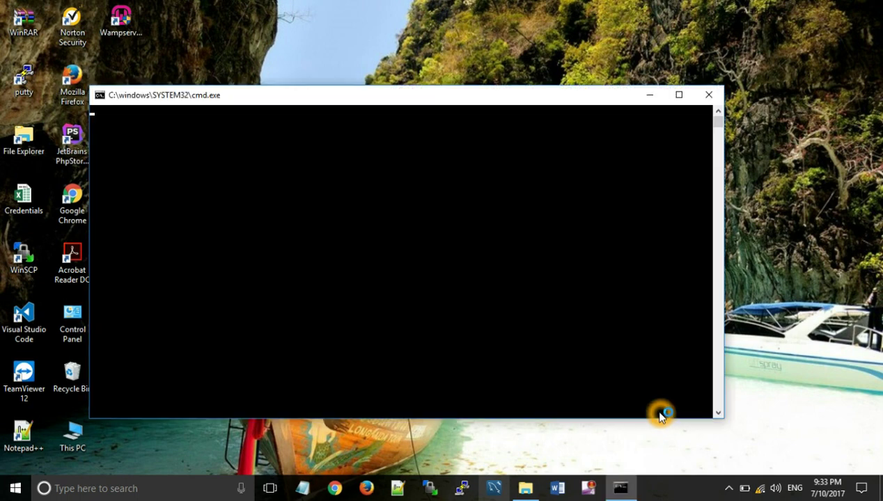
{"action": "left_click", "coordinate": [728, 487]}
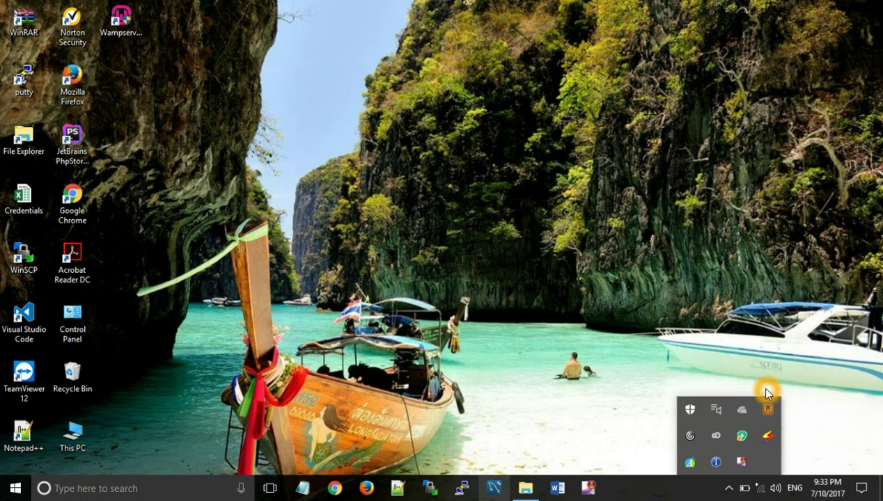
{"action": "left_click", "coordinate": [647, 358]}
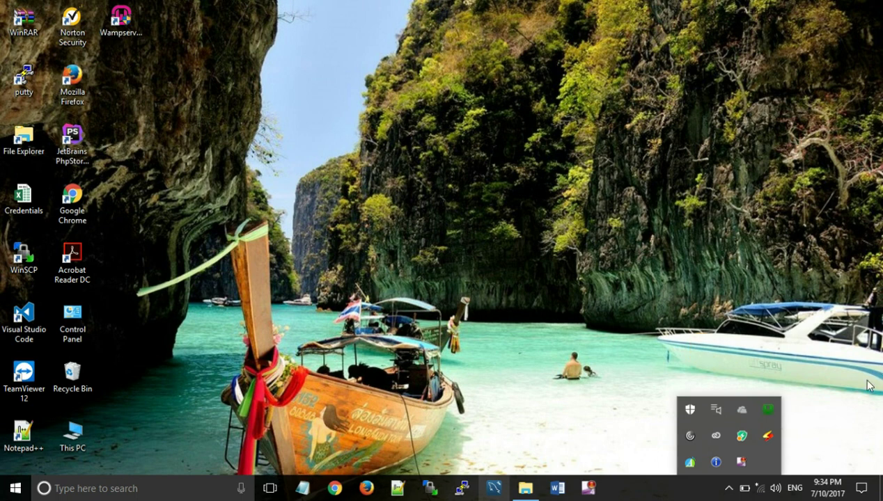
- Open the httpd-vhosts.conf file from Wampserver's Apache options
{"action": "left_click", "coordinate": [766, 410]}
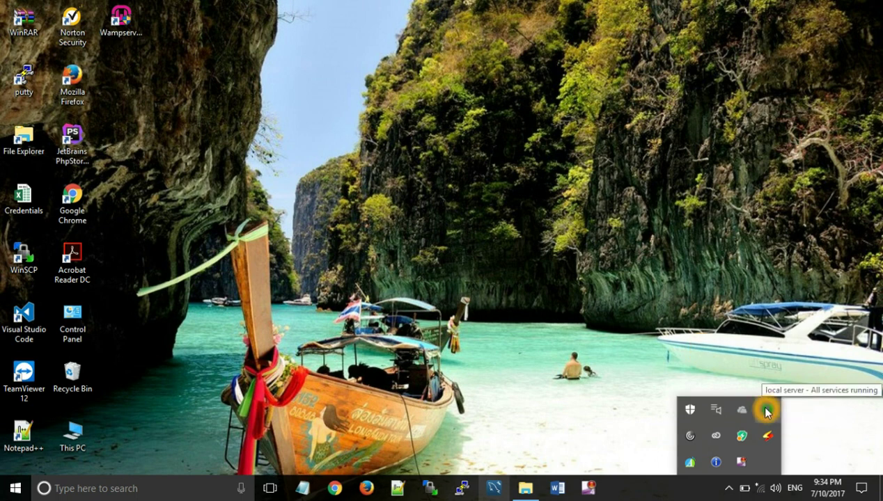
{"action": "left_click", "coordinate": [766, 412]}
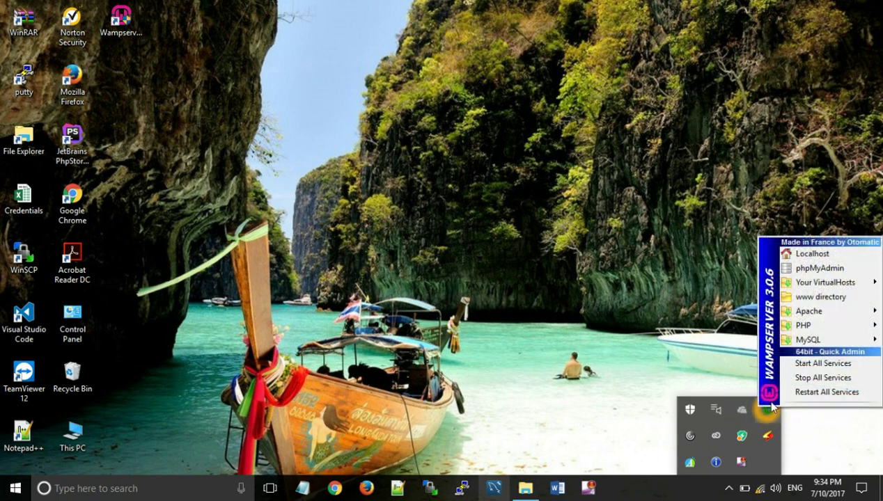
{"action": "mouse_move", "coordinate": [830, 315]}
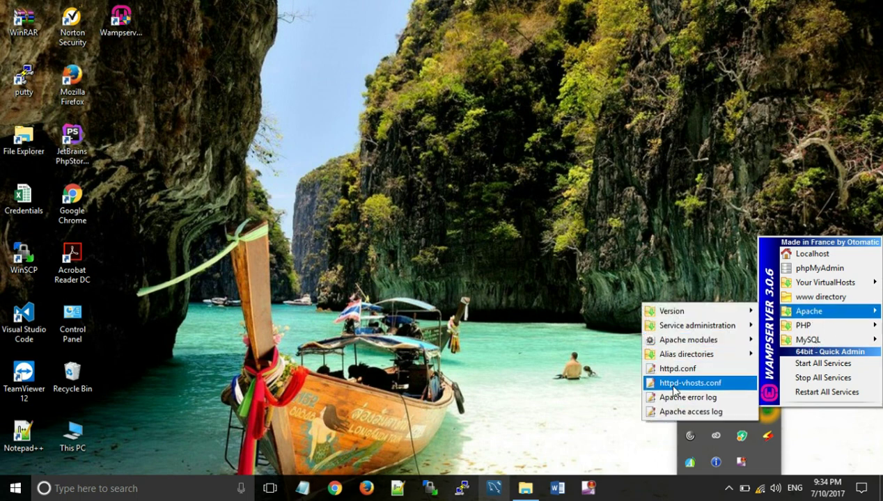
{"action": "left_click", "coordinate": [718, 387]}
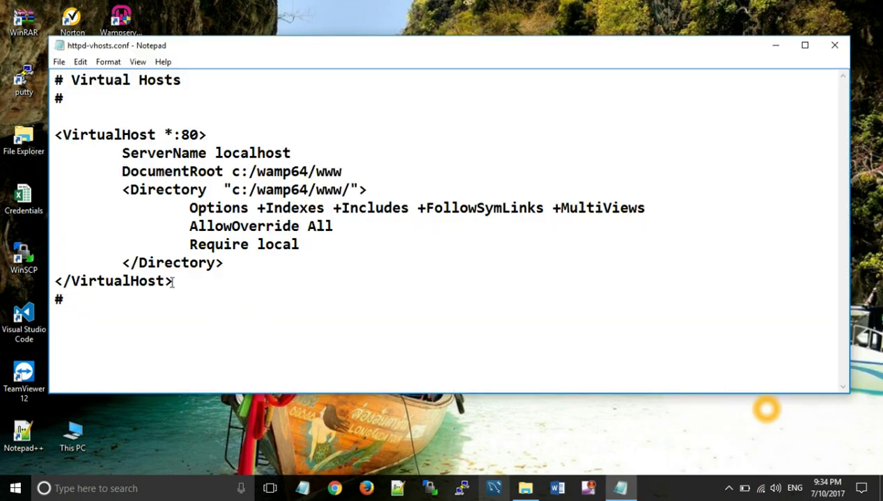
- Duplicate the whole localhost VirtualHost *:80 block on a new line below the closing # in httpd-vhosts.conf
{"action": "left_click_drag", "start_coordinate": [176, 281], "coordinate": [43, 137]}
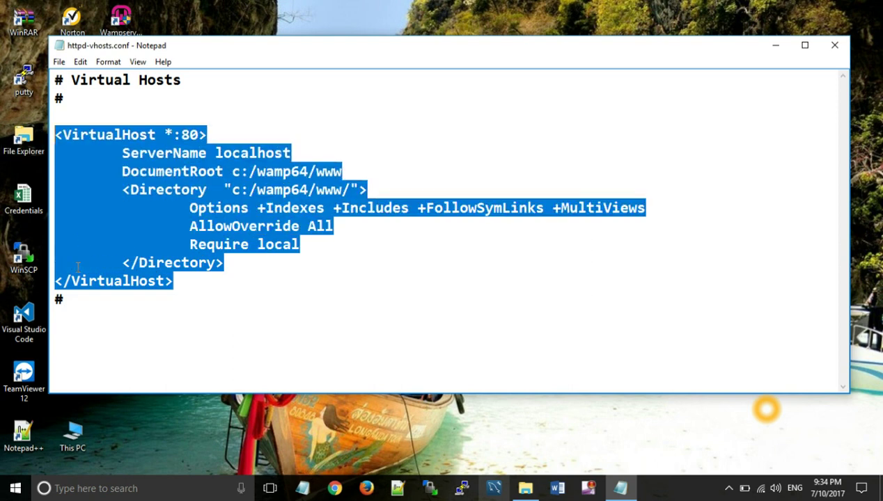
{"action": "left_click", "coordinate": [85, 301]}
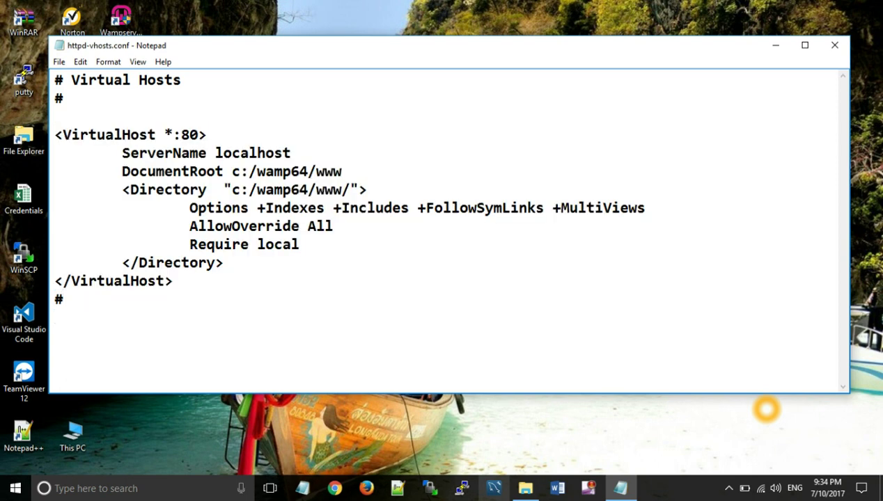
{"action": "key", "text": "Return"}
{"action": "key", "text": "ctrl+v"}
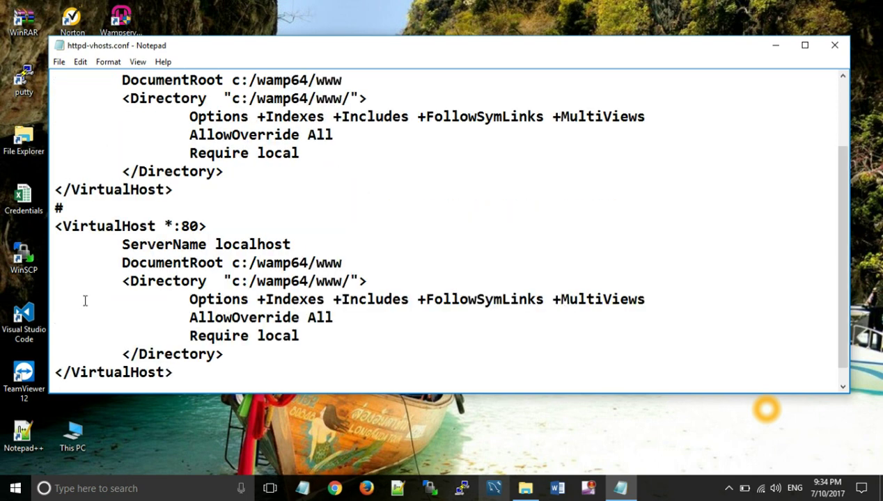
{"action": "left_click_drag", "start_coordinate": [217, 246], "coordinate": [319, 244]}
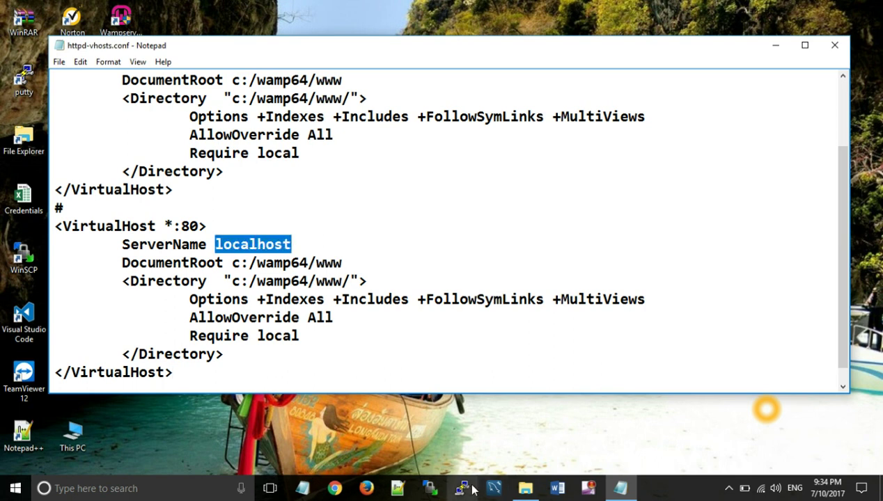
{"action": "left_click", "coordinate": [525, 488]}
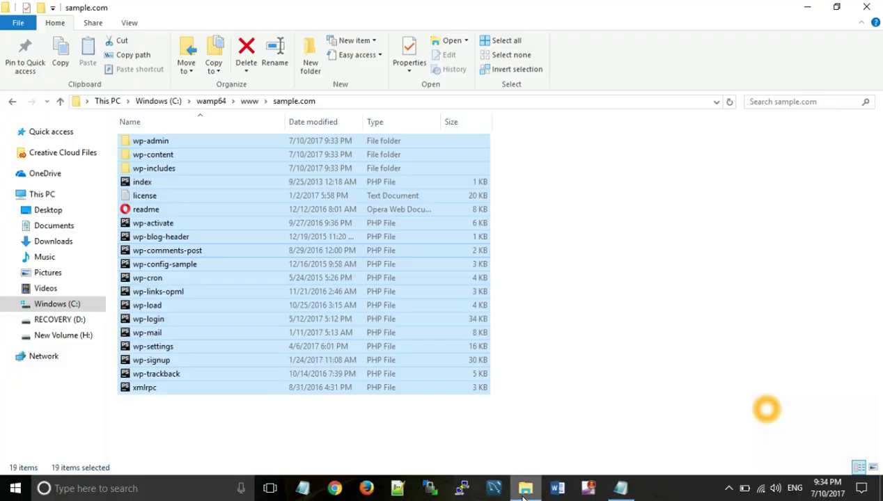
{"action": "left_click", "coordinate": [248, 102]}
{"action": "left_click", "coordinate": [174, 148]}
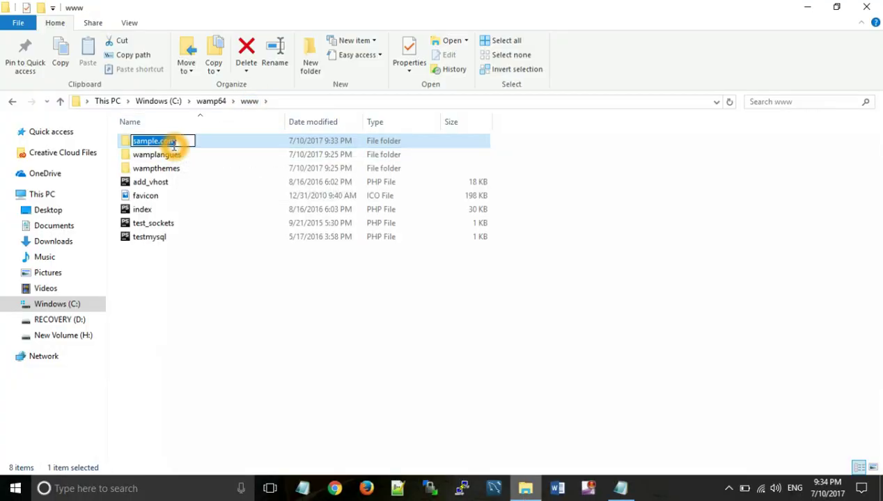
{"action": "left_click", "coordinate": [526, 488]}
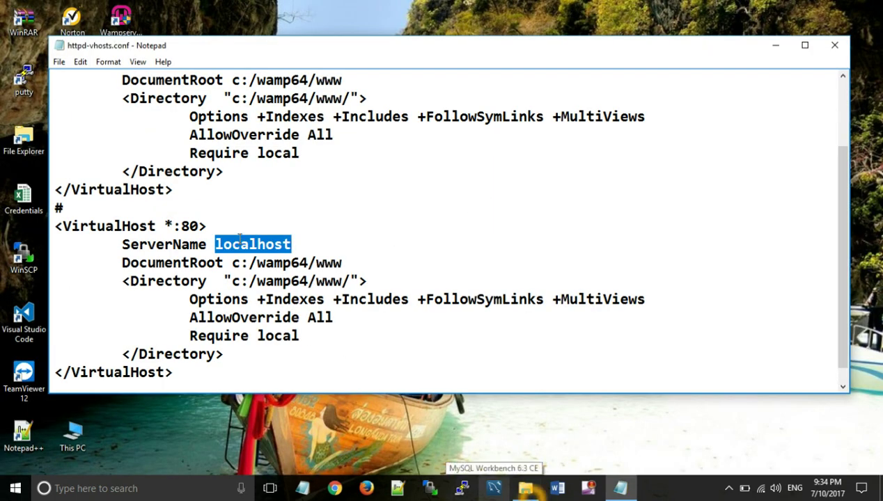
{"action": "key", "text": "ctrl+v"}
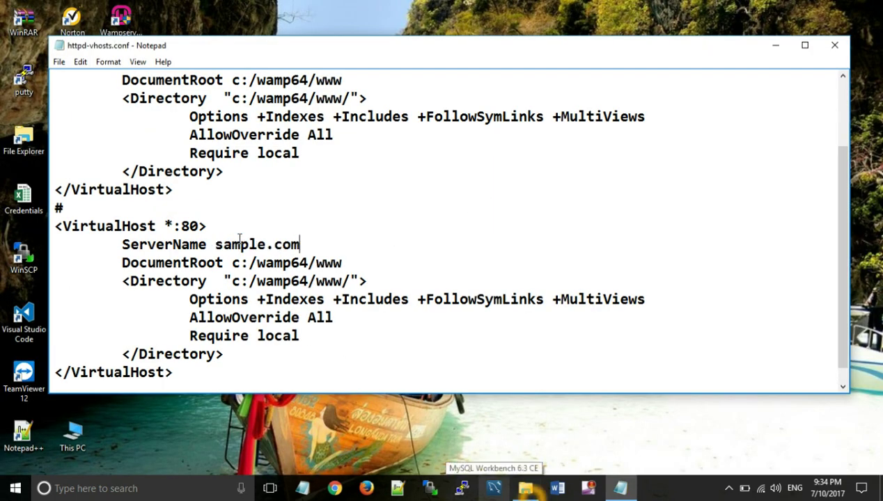
- Extend the second block's DocumentRoot to c:/wamp64/www/sample.com and its Directory path to "c:/wamp64/www/sample.com"
{"action": "left_click", "coordinate": [348, 264]}
{"action": "type", "text": "/"}
{"action": "key", "text": "ctrl+v"}
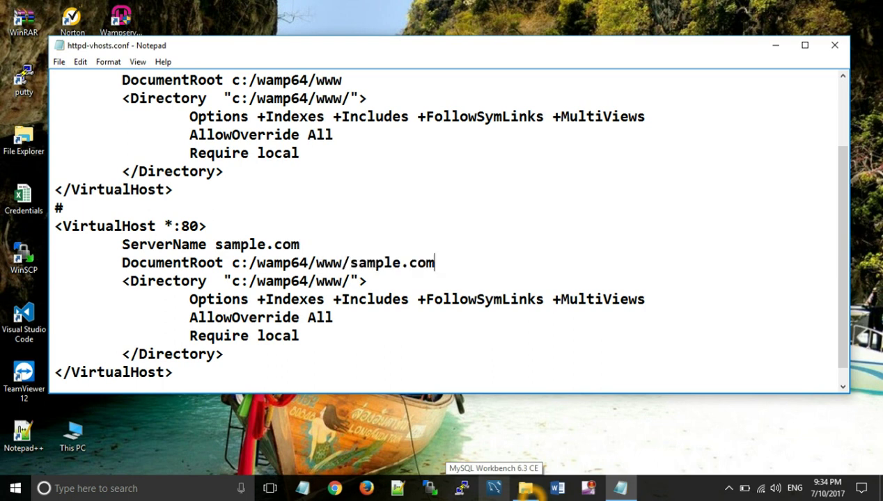
{"action": "left_click", "coordinate": [350, 281]}
{"action": "type", "text": "sample.com"}
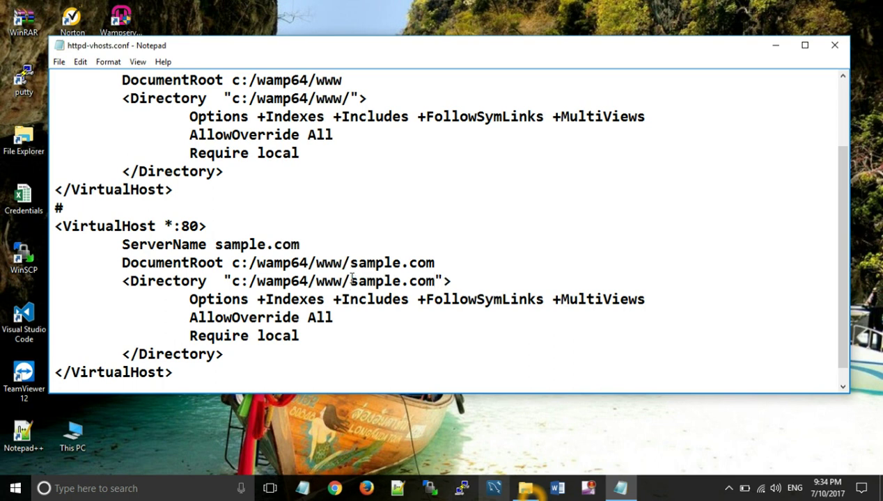
- Save httpd-vhosts.conf and close it
{"action": "left_click", "coordinate": [59, 61]}
{"action": "left_click", "coordinate": [79, 106]}
{"action": "left_click", "coordinate": [830, 46]}
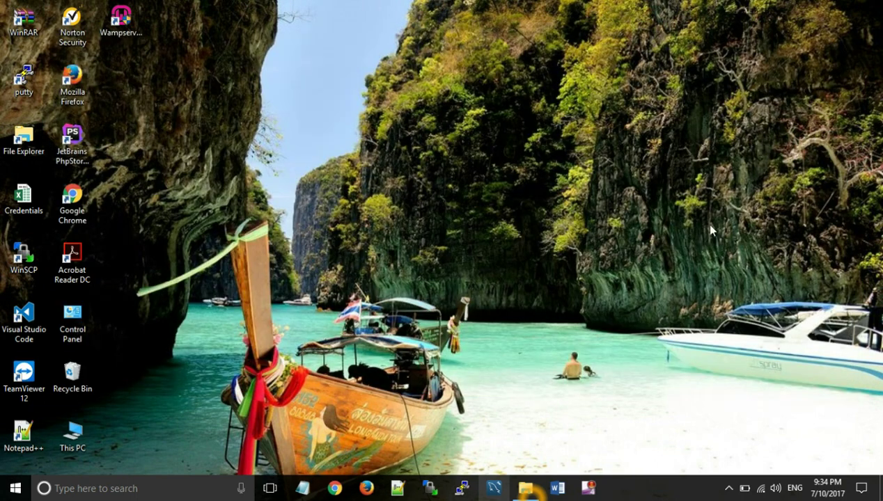
- Launch Notepad with administrator rights
{"action": "left_click", "coordinate": [512, 390]}
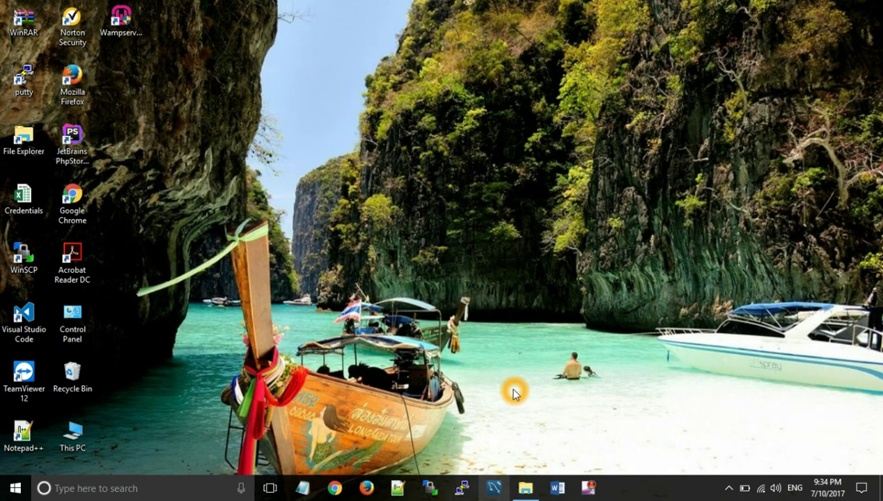
{"action": "left_click", "coordinate": [305, 489]}
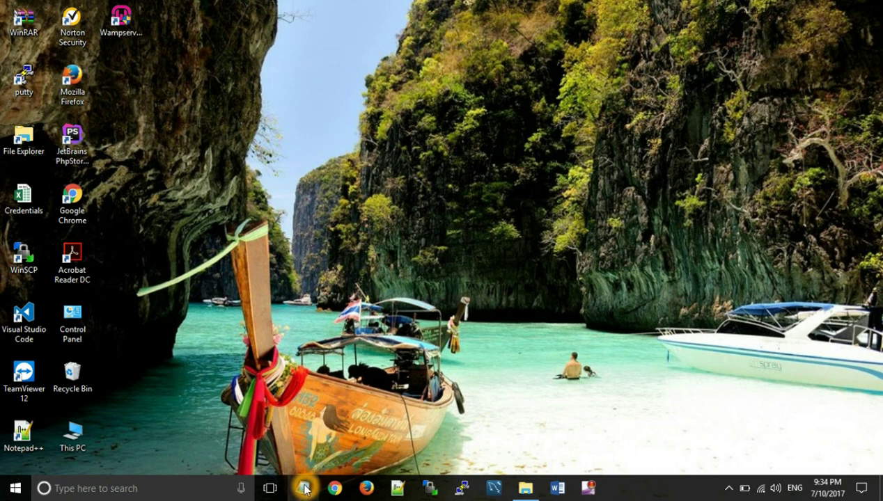
{"action": "right_click", "coordinate": [304, 489]}
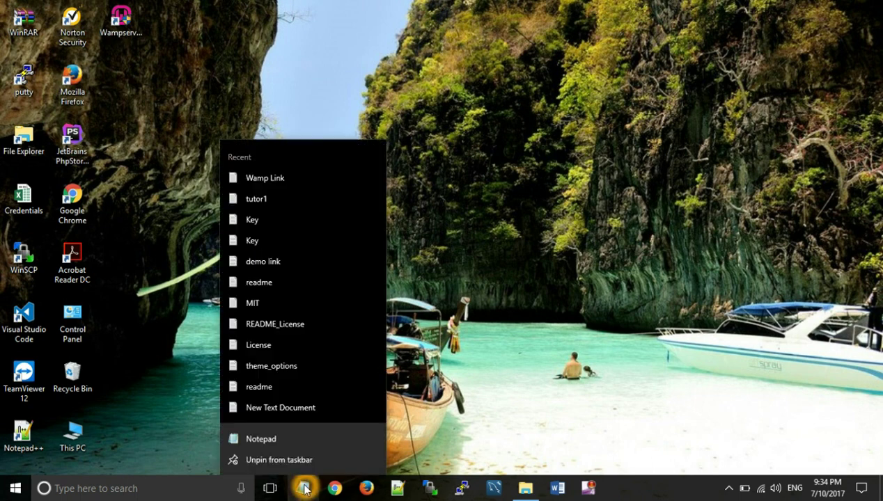
{"action": "right_click", "coordinate": [304, 439]}
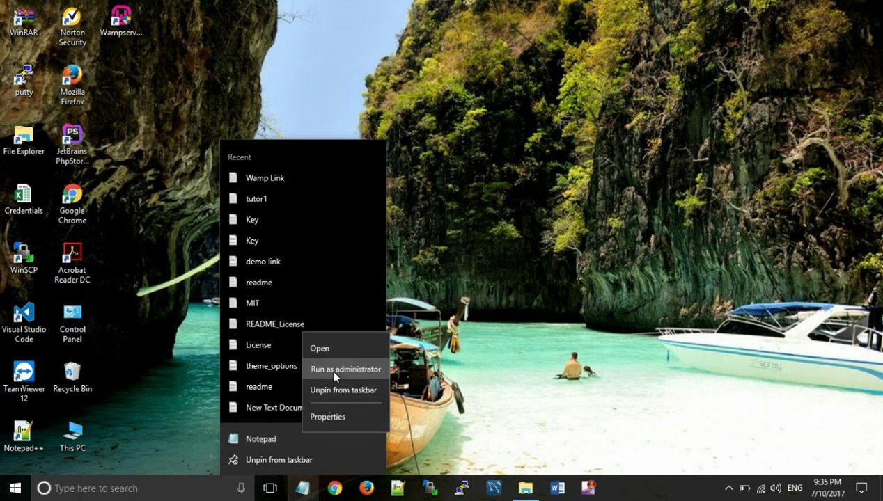
{"action": "left_click", "coordinate": [334, 373]}
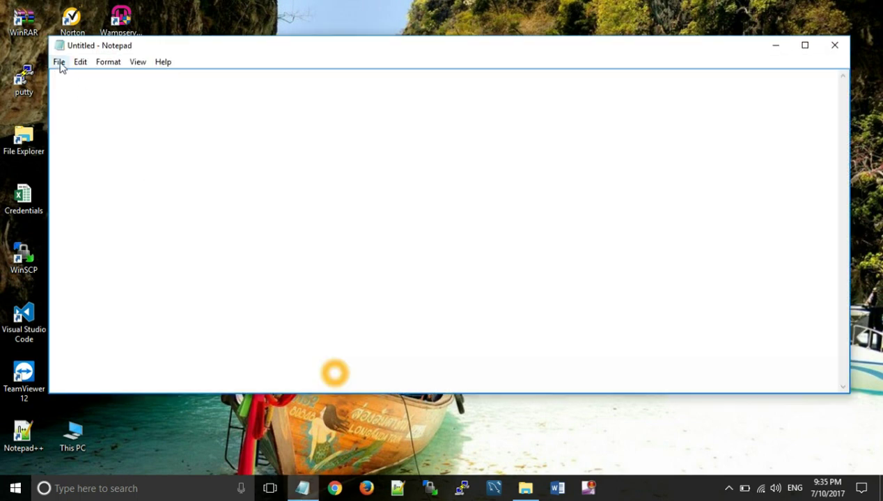
- Bring up Notepad's dialog for opening a file from C:\Windows\System32\drivers\etc
{"action": "left_click", "coordinate": [59, 63]}
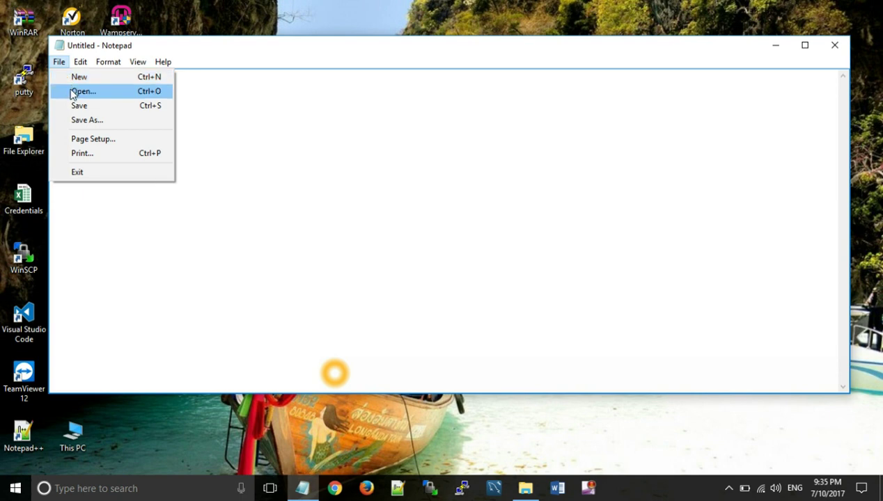
{"action": "left_click", "coordinate": [73, 93]}
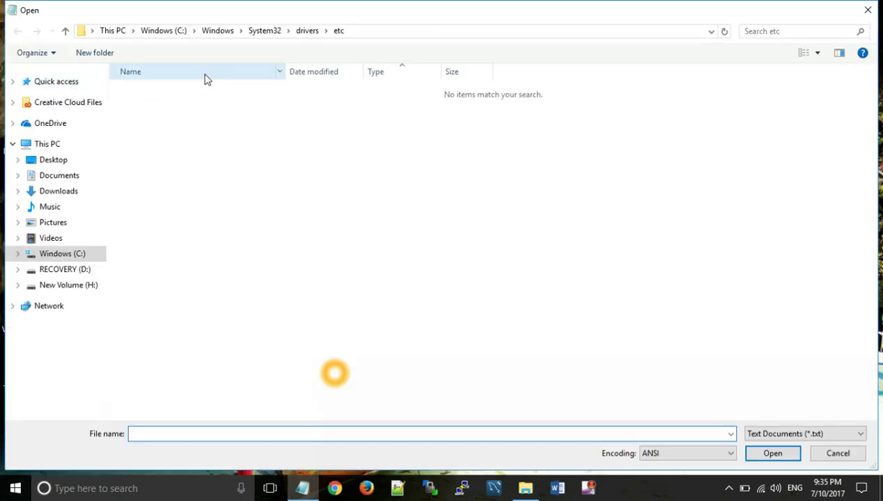